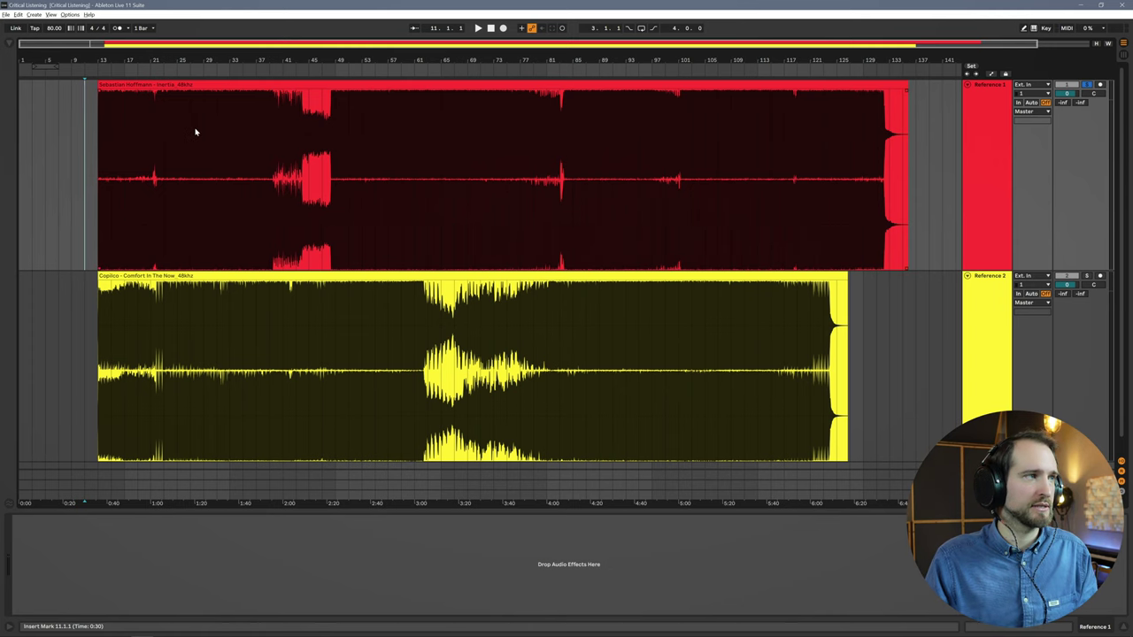
Play Inertia from bar 27, jump to bar 45 in the red clip, then return to bar 27.
click(196, 132)
key(space)
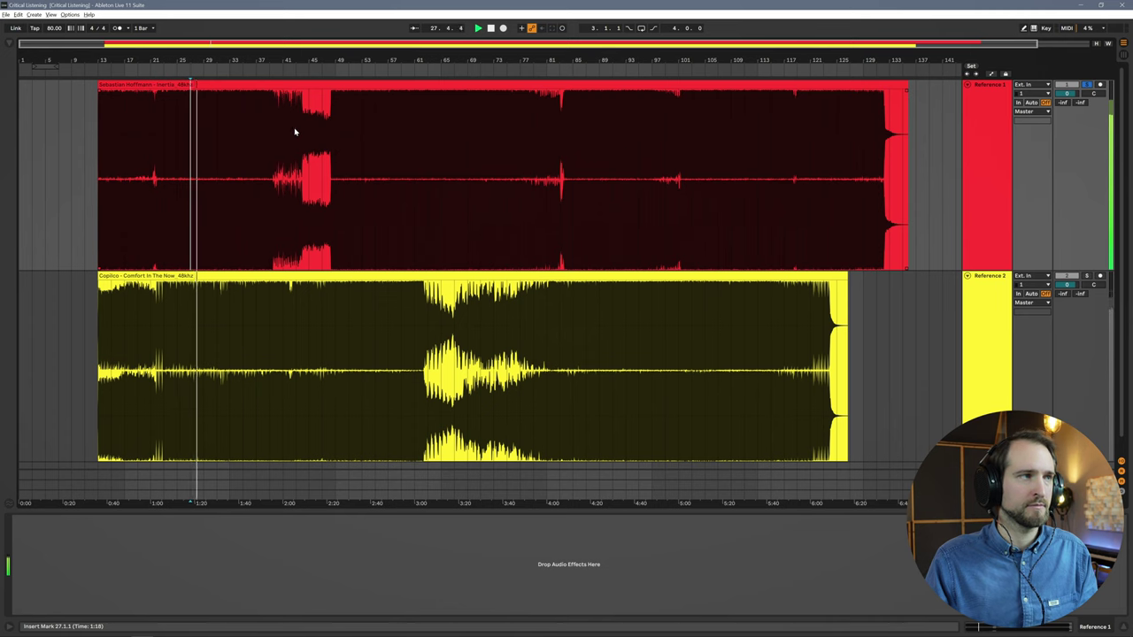
click(318, 130)
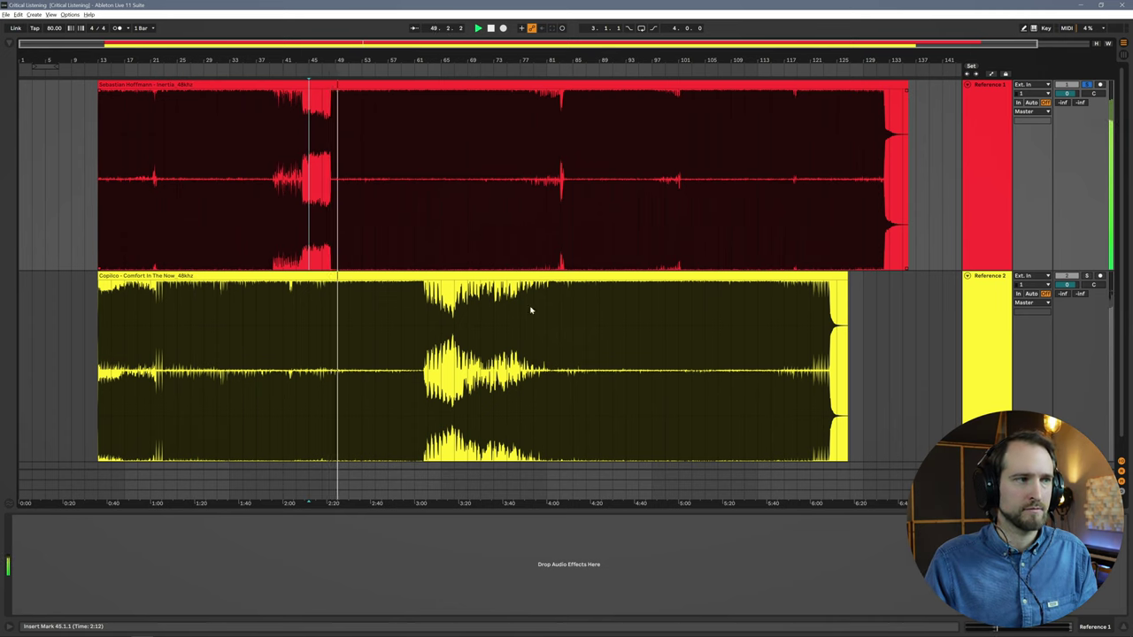
click(182, 320)
Solo Reference 2 and audition the yellow clip at 2:42, 3:54 and 4:36.
click(1087, 277)
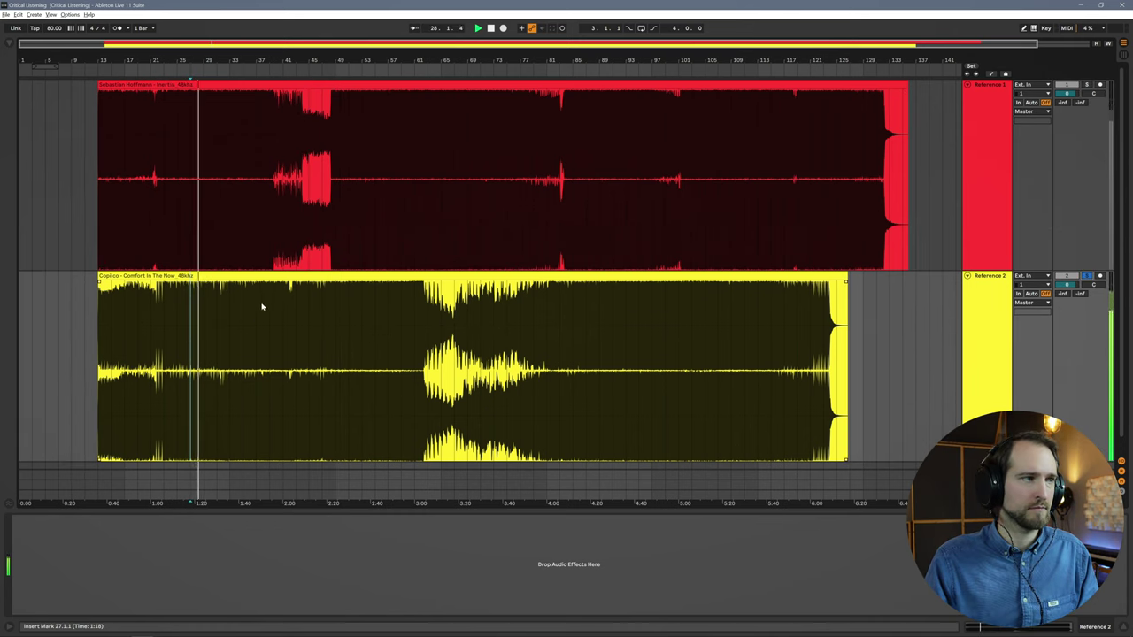
click(379, 311)
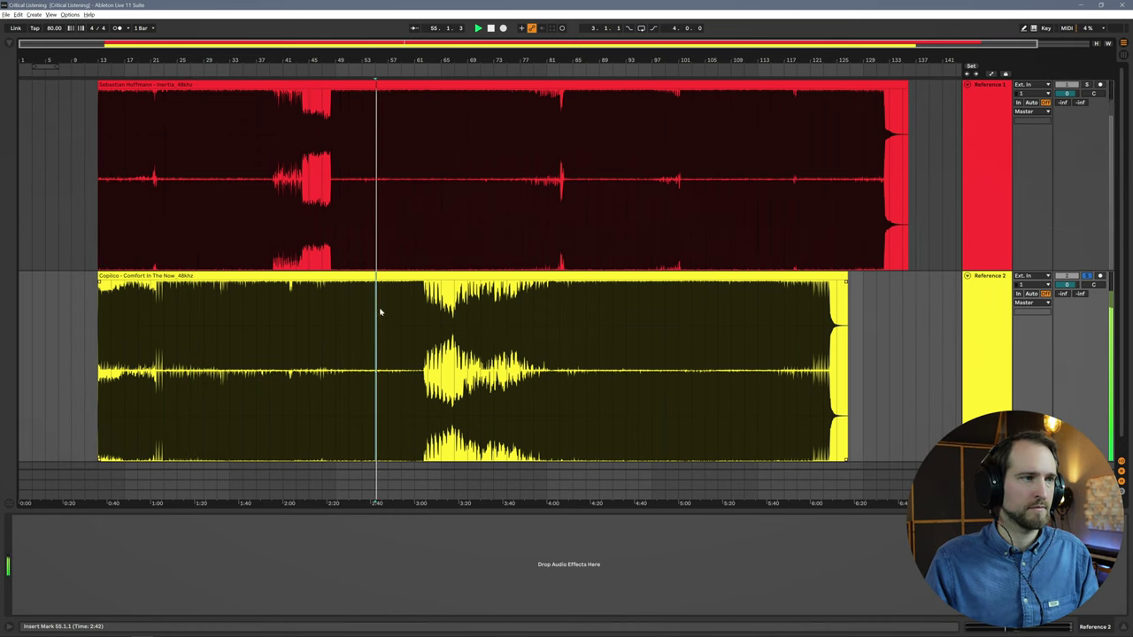
click(528, 307)
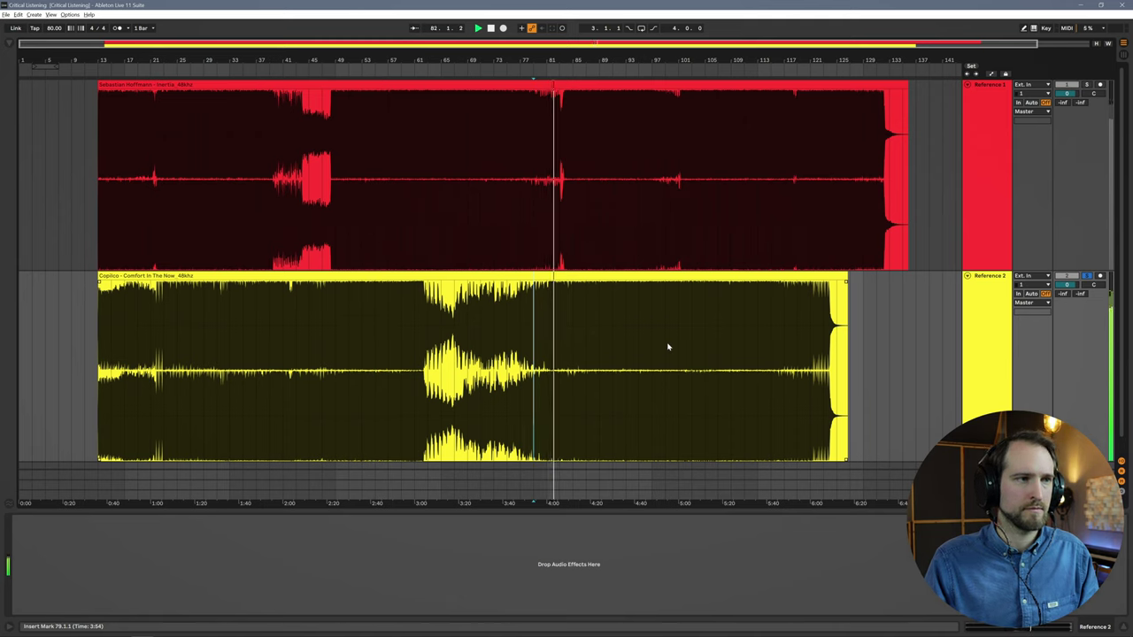
click(625, 329)
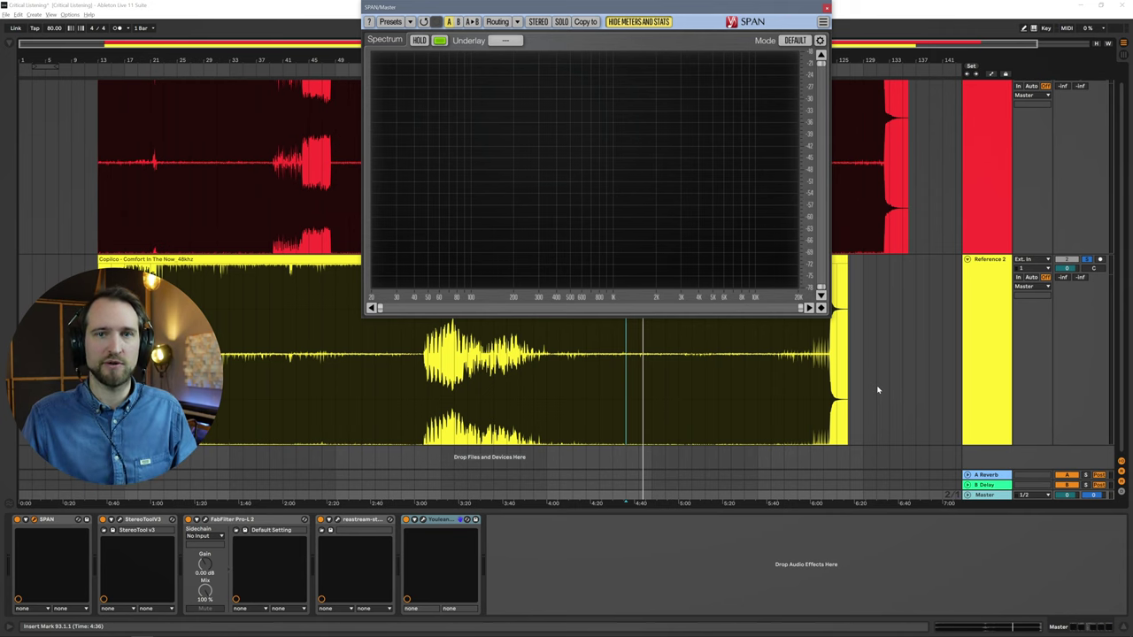
Close SPAN, then switch the solo between Reference 1 and Reference 2, ending on Reference 1.
click(1027, 111)
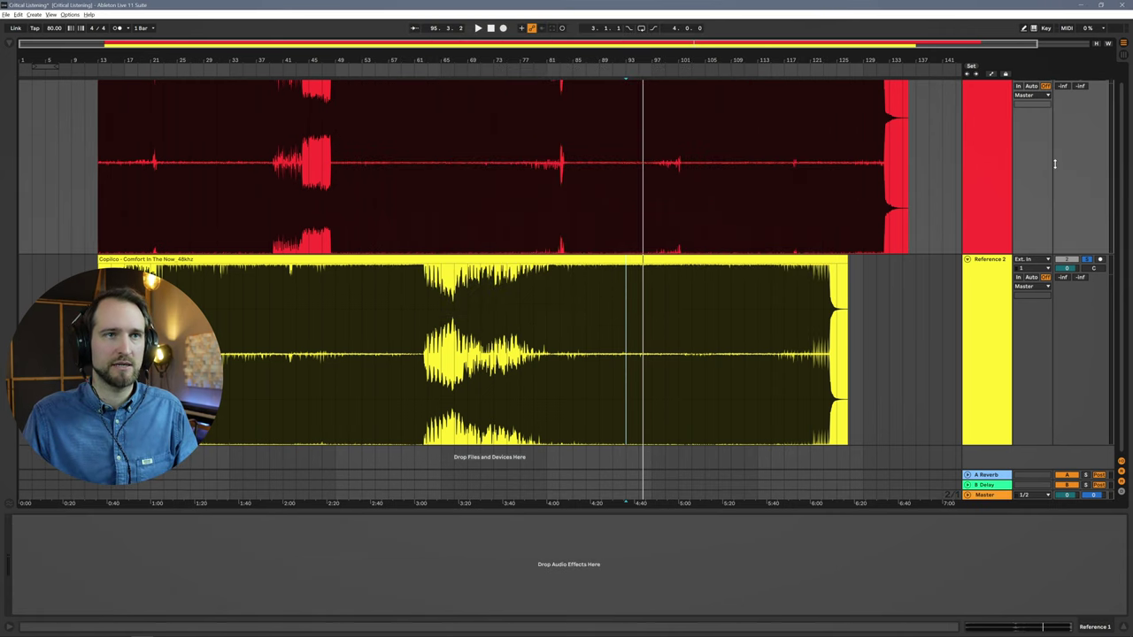
scroll(1055, 163, up, 1)
click(1088, 86)
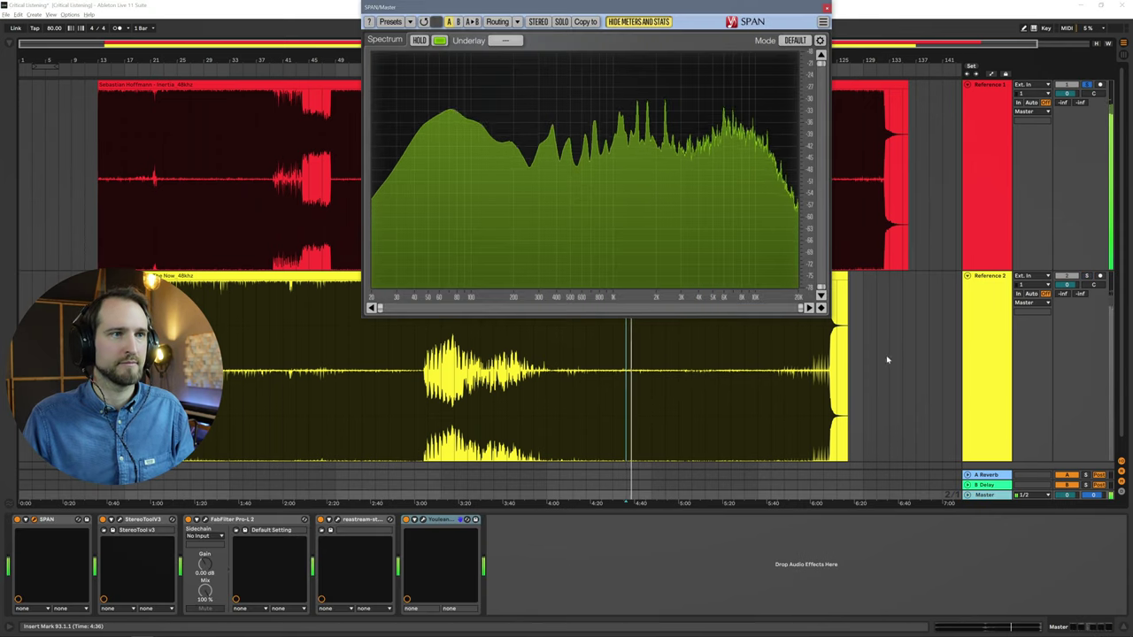
click(1088, 276)
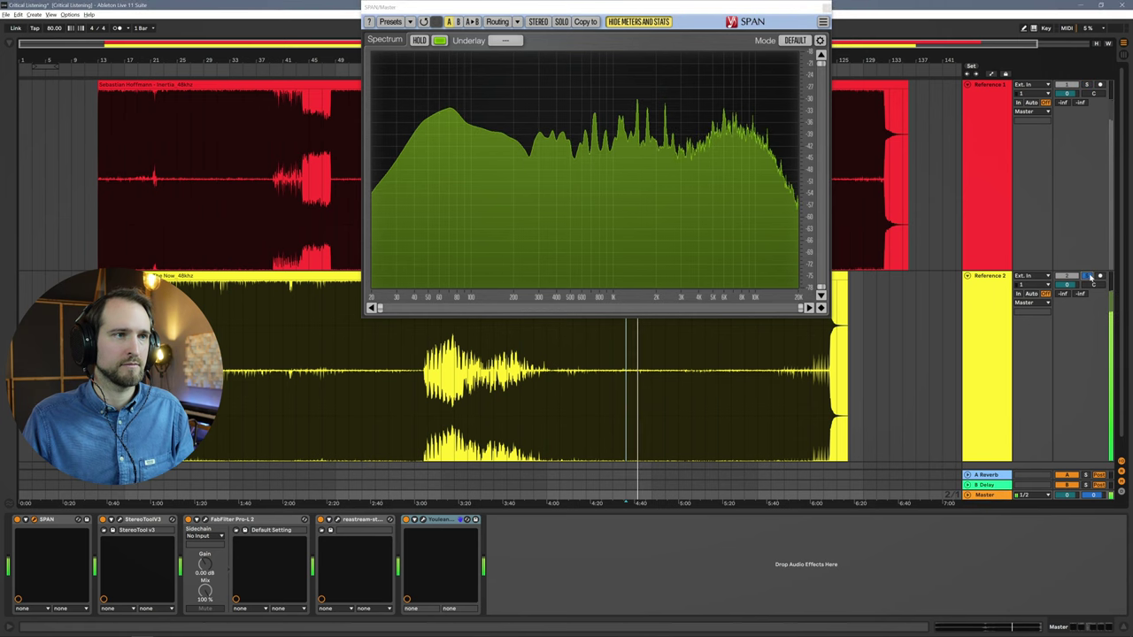
click(1089, 86)
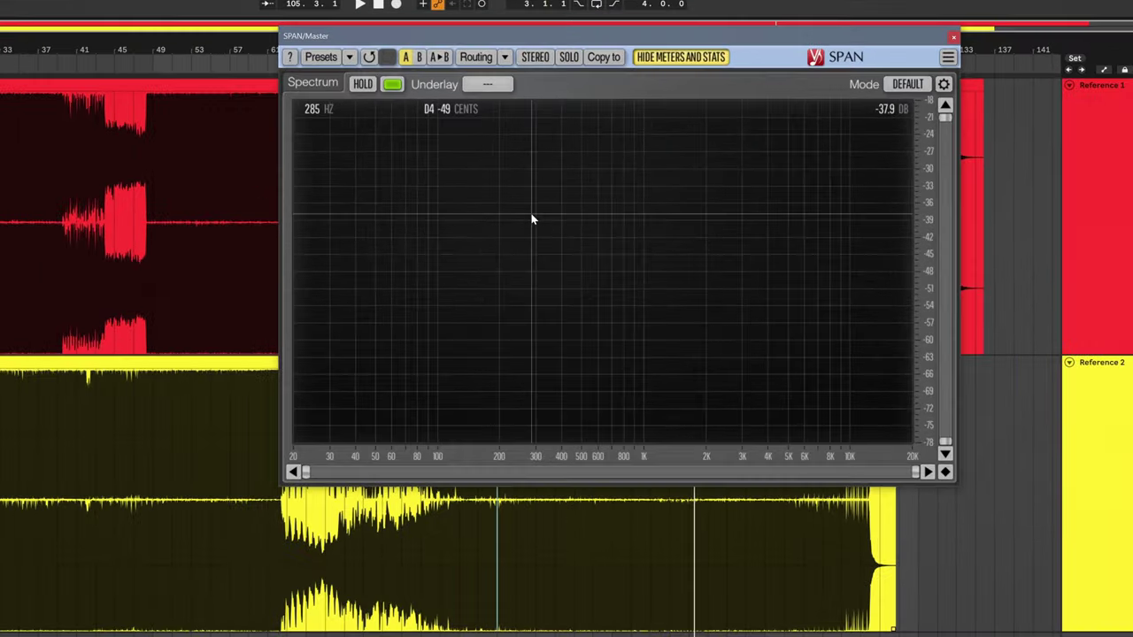
Start playback and bring up SPAN's presets list.
key(space)
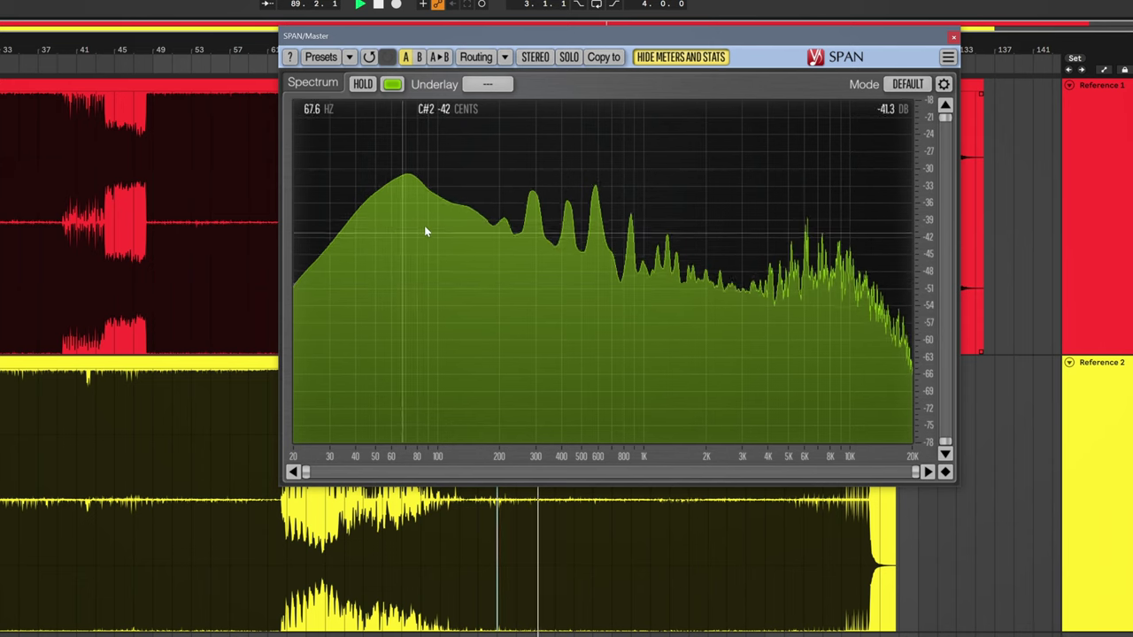
click(350, 56)
Load SPAN's Session Bank Stereo Mastering preset and solo Reference 1 instead of Reference 2.
mouse_move(371, 80)
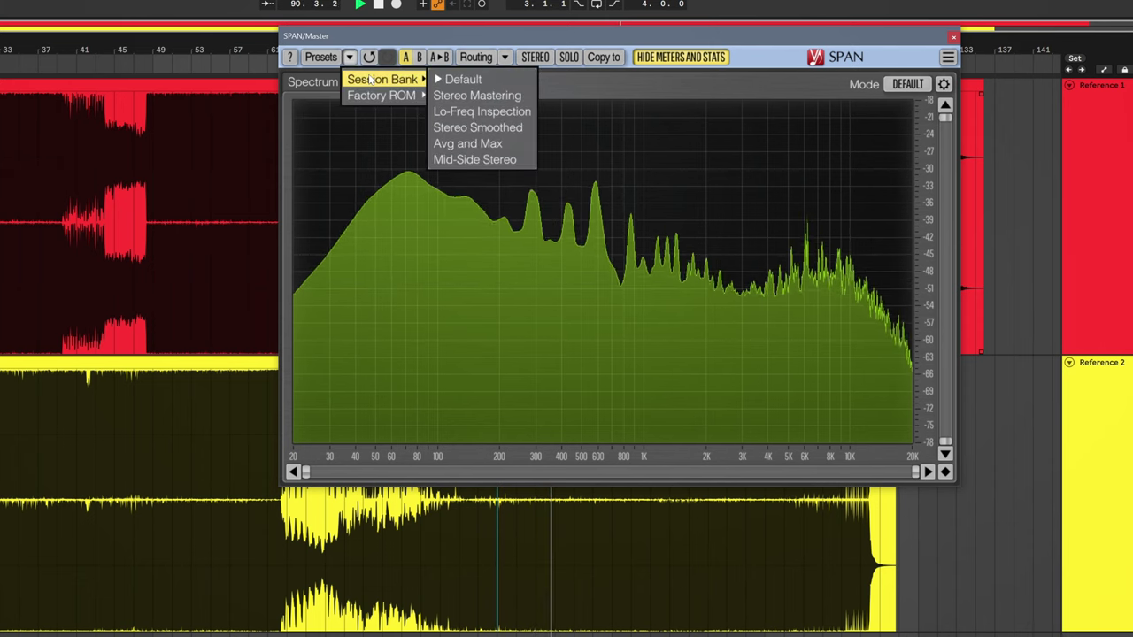
click(483, 94)
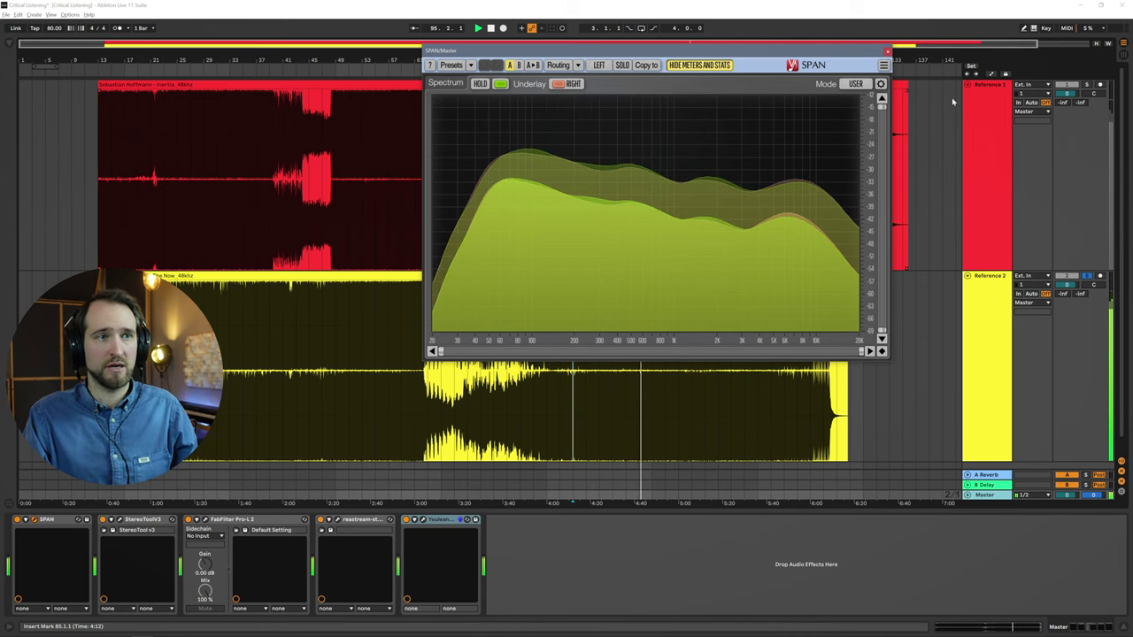
click(1088, 85)
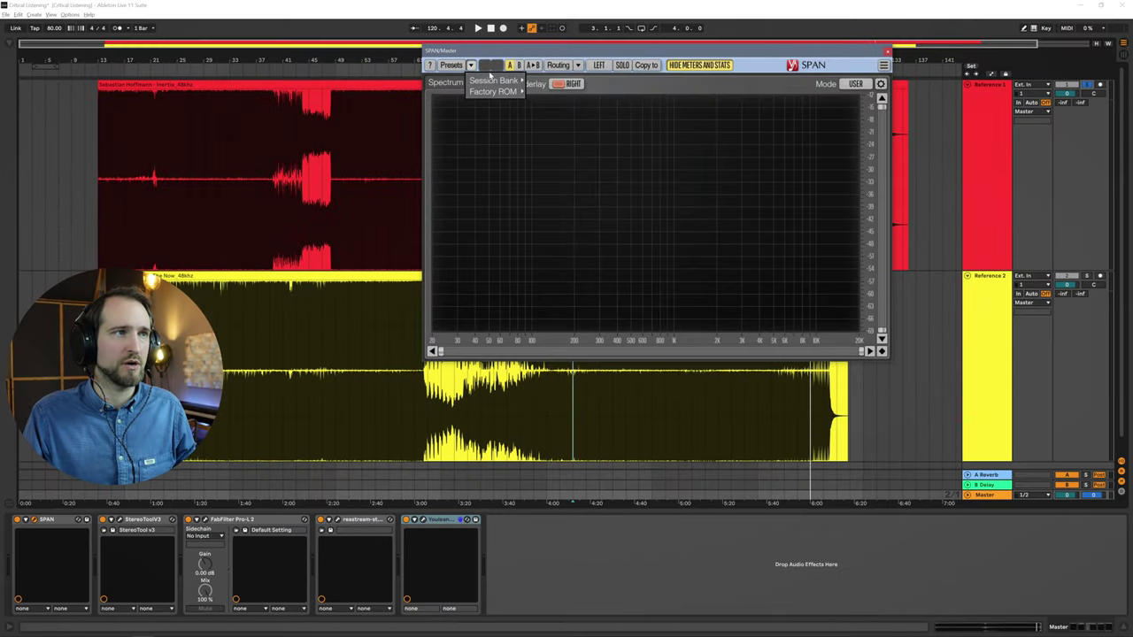
Return SPAN to its Session Bank Default preset and restart playback.
mouse_move(495, 80)
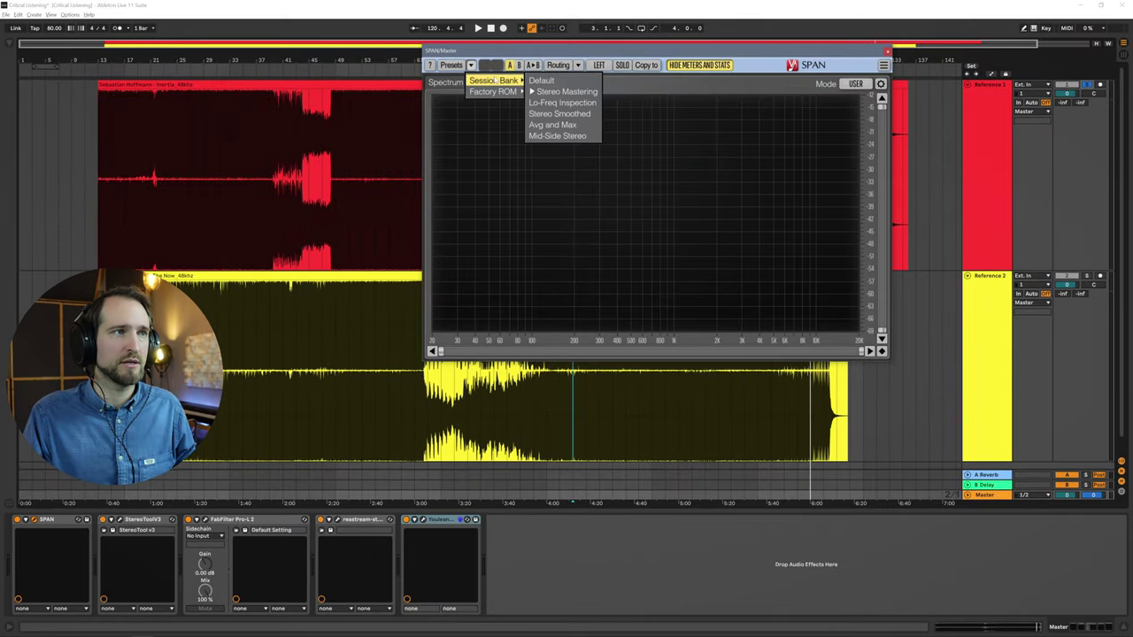
click(548, 80)
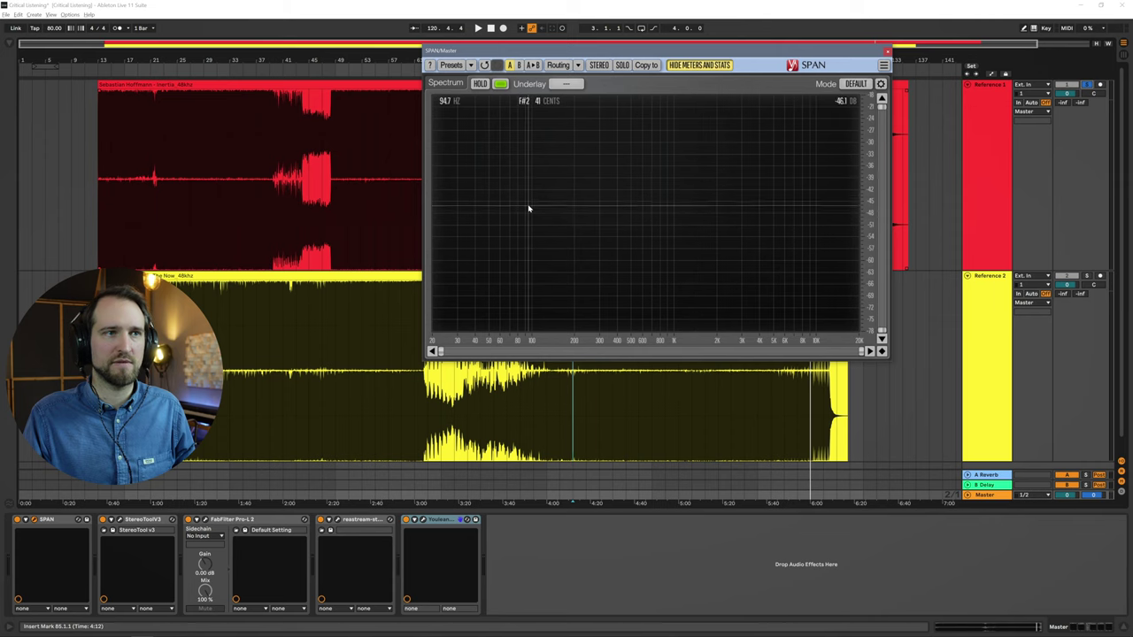
key(space)
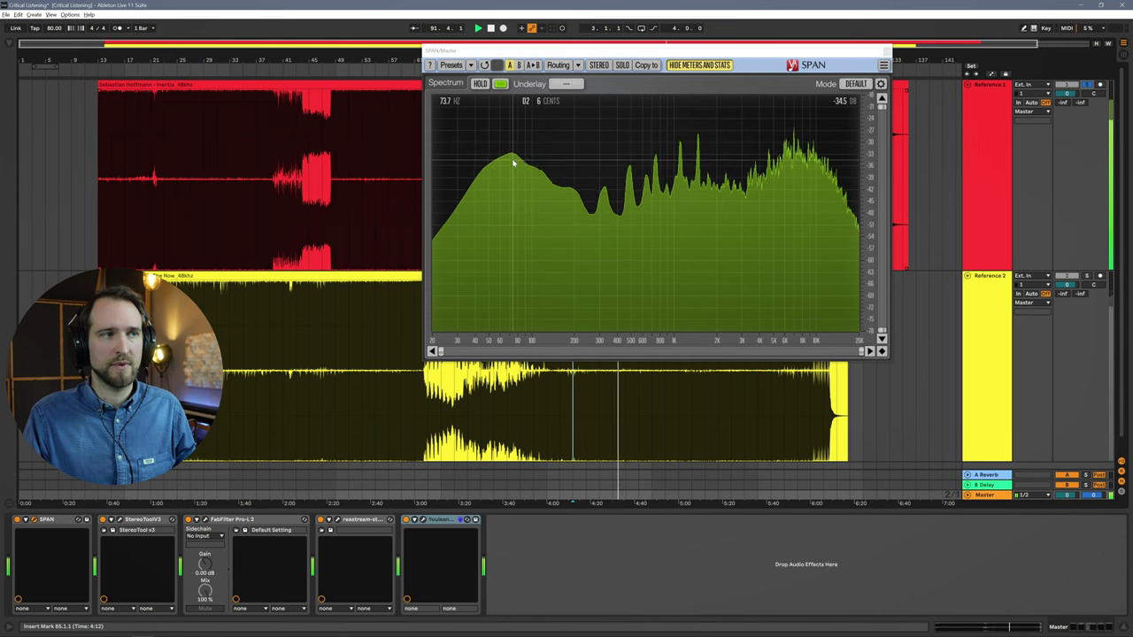
Isolate and sweep SPAN's listening band around 65–92 Hz, then release it to hear the full spectrum.
ctrl+click(506, 222)
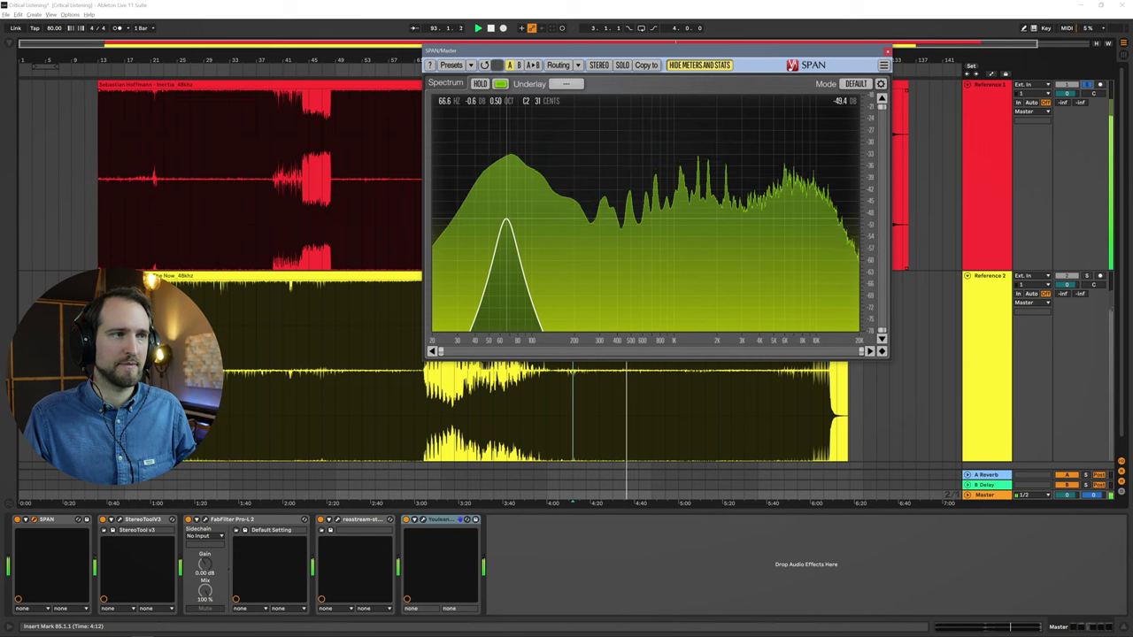
drag(507, 220, 541, 184)
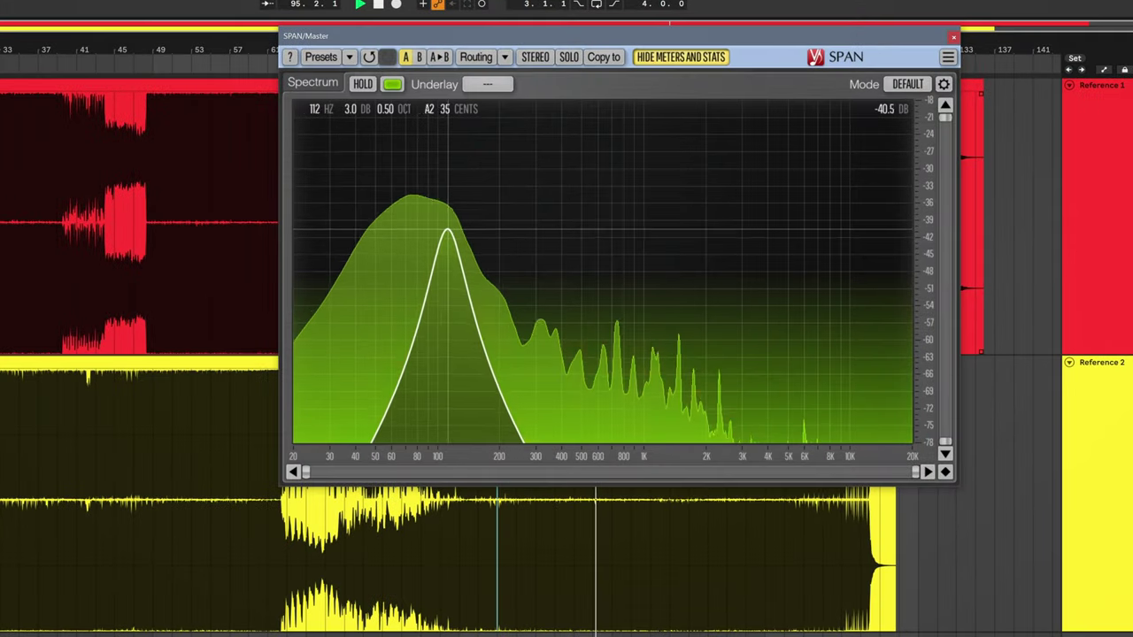
drag(448, 232, 425, 228)
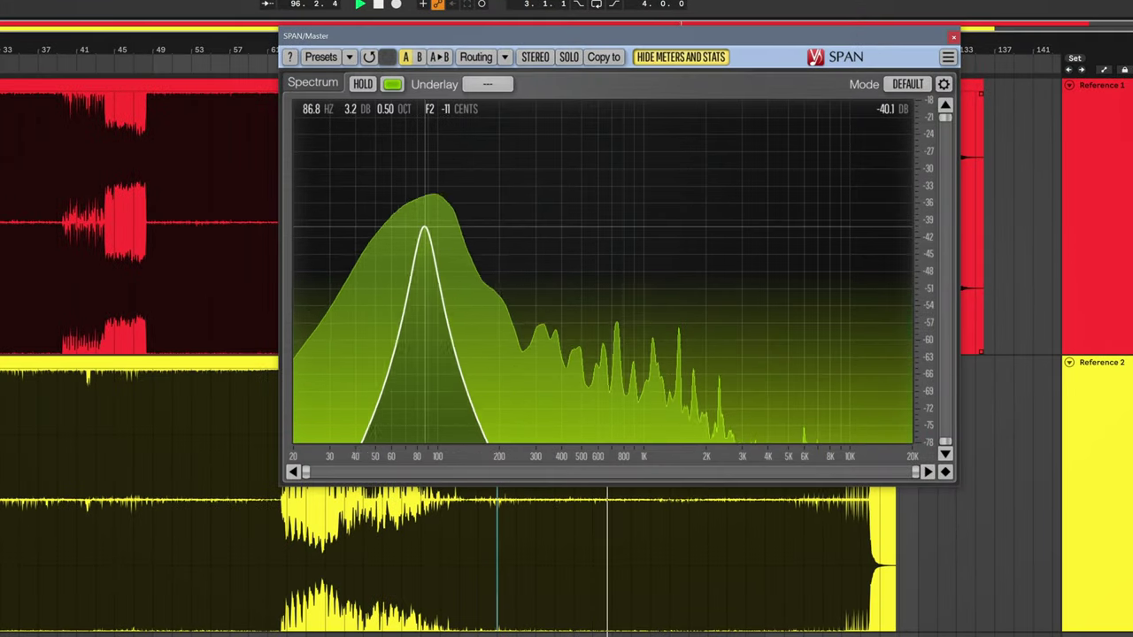
scroll(425, 229, down, 4)
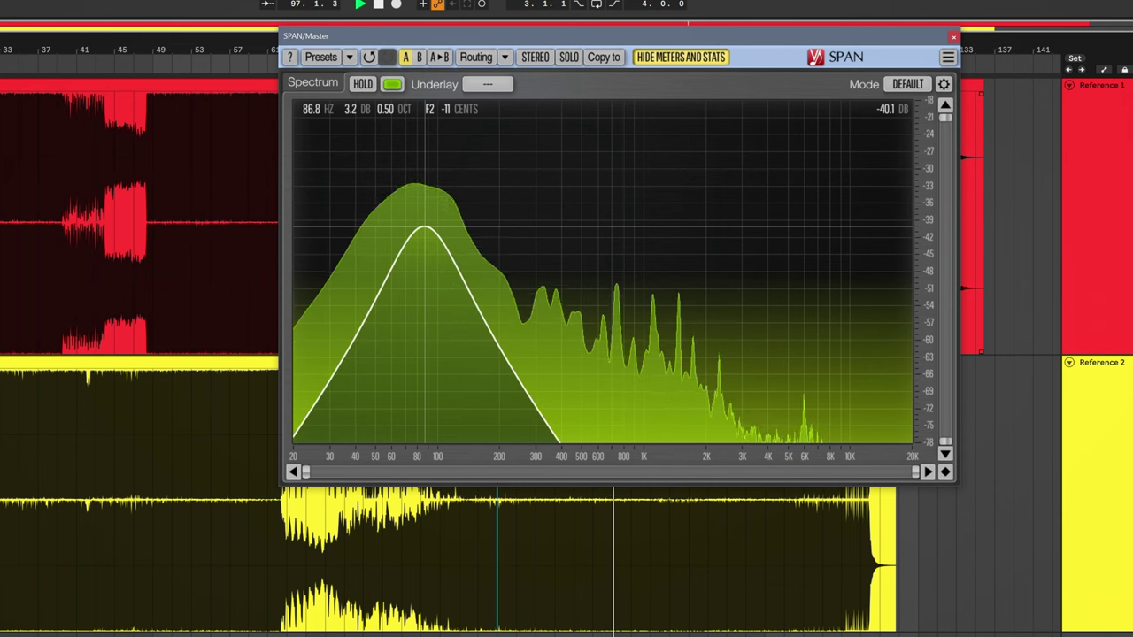
scroll(425, 228, up, 2)
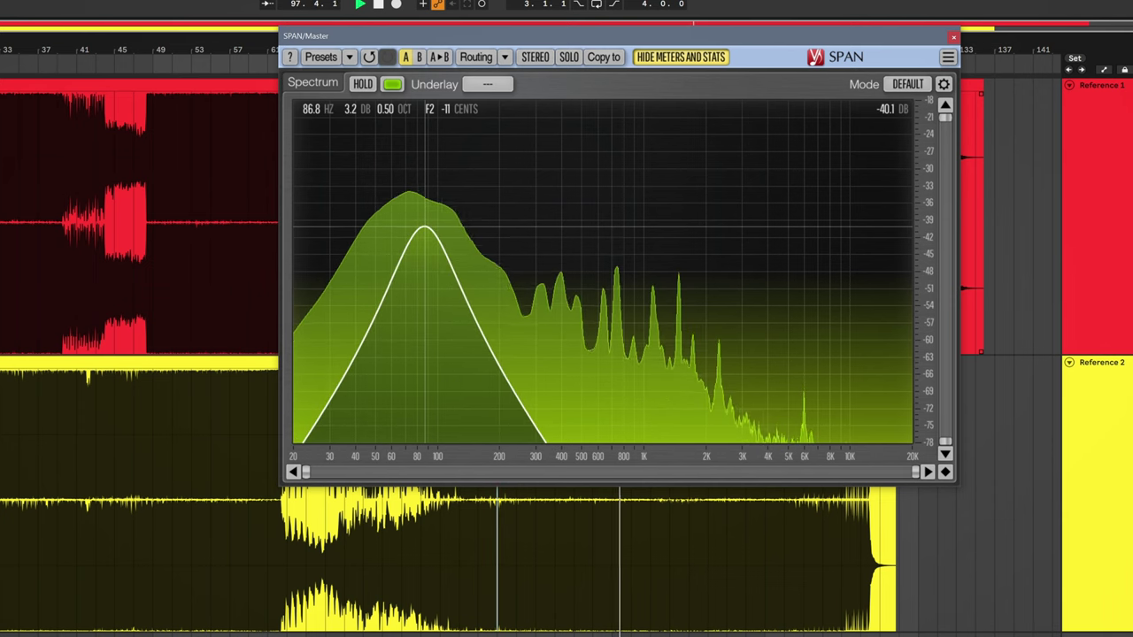
drag(425, 228, 699, 303)
scroll(428, 198, down, 2)
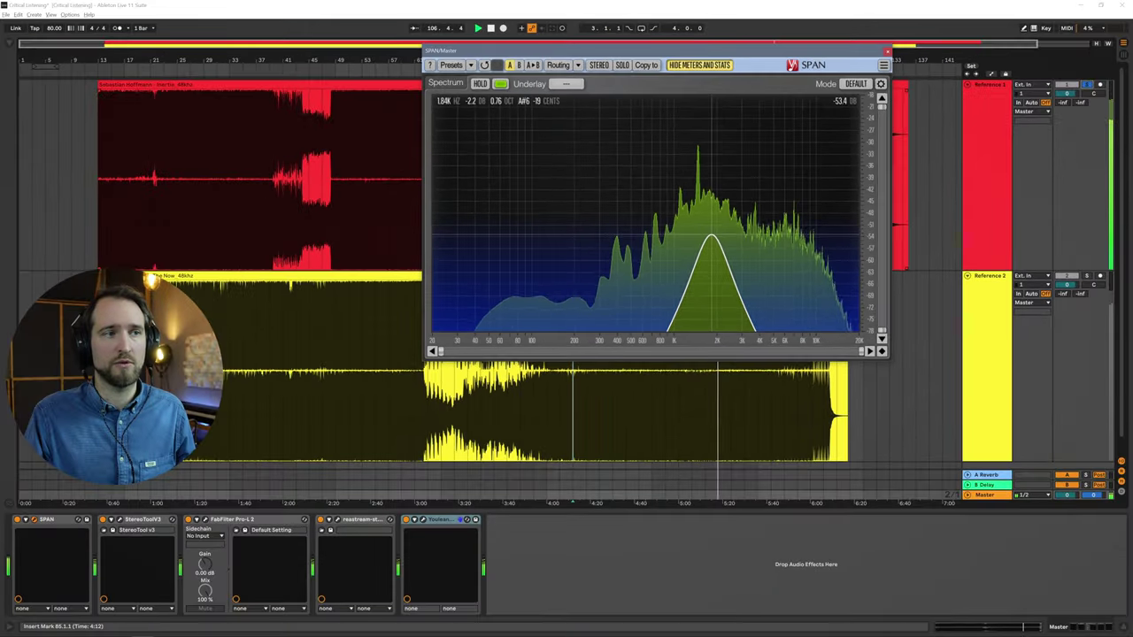
drag(712, 236, 707, 237)
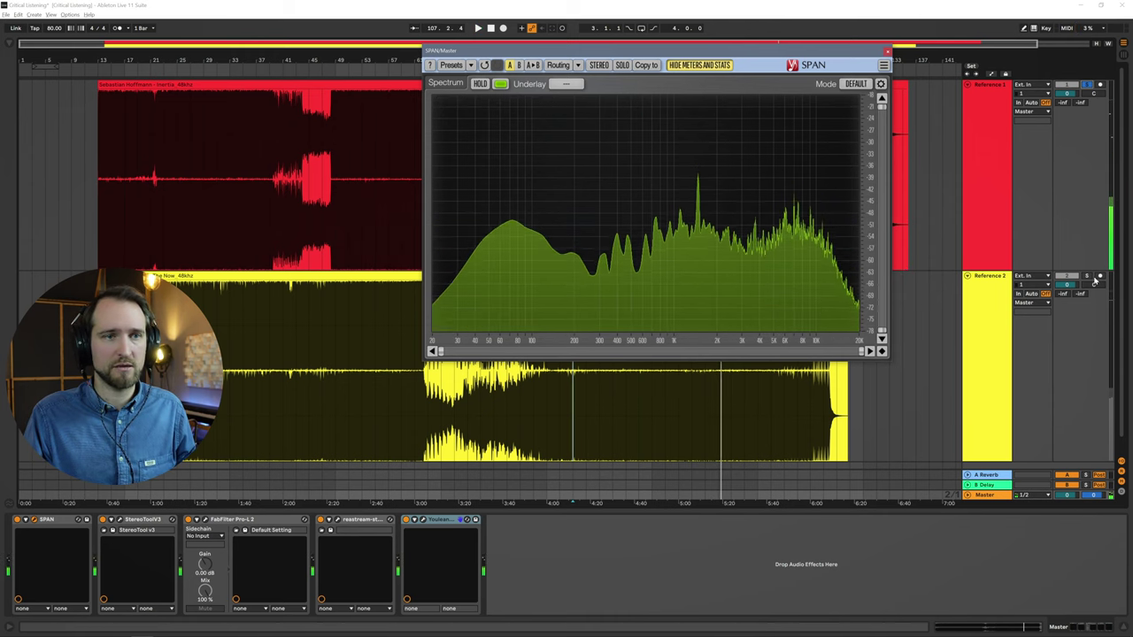
Restart playback and sweep the listening band from about 70 Hz down to 52 Hz, then up to 1.7 kHz.
key(space)
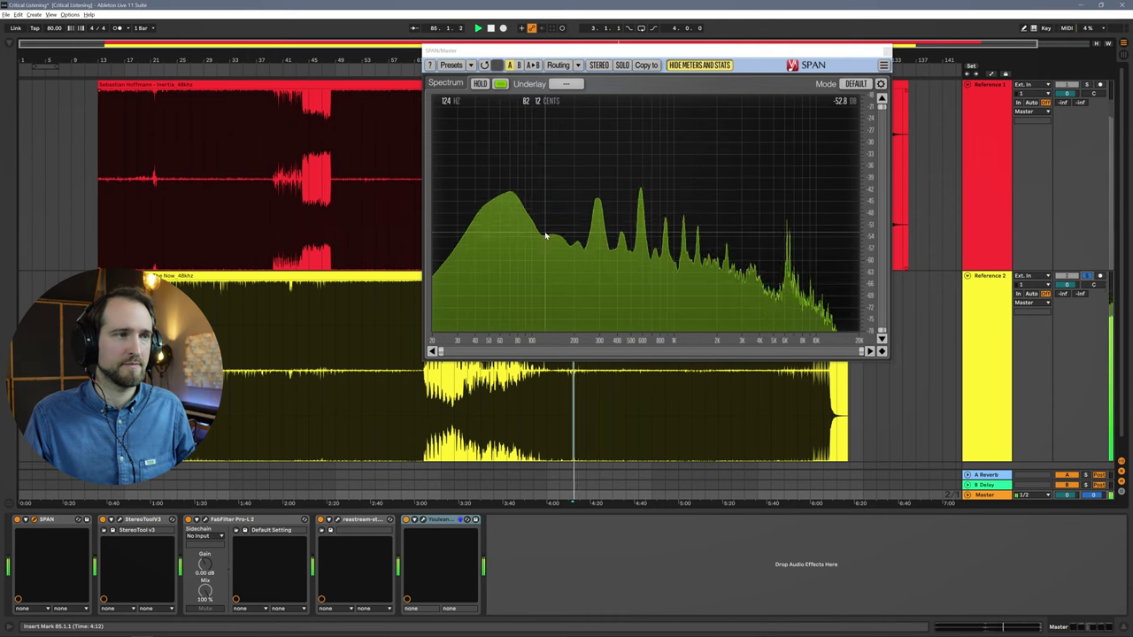
drag(510, 203, 510, 204)
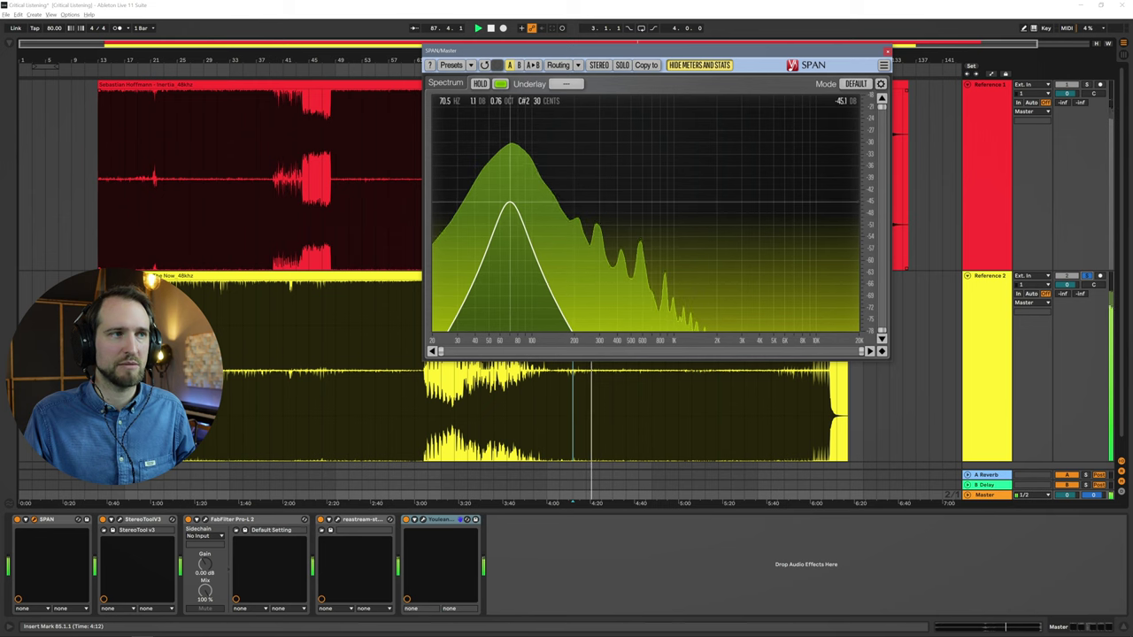
drag(510, 204, 625, 224)
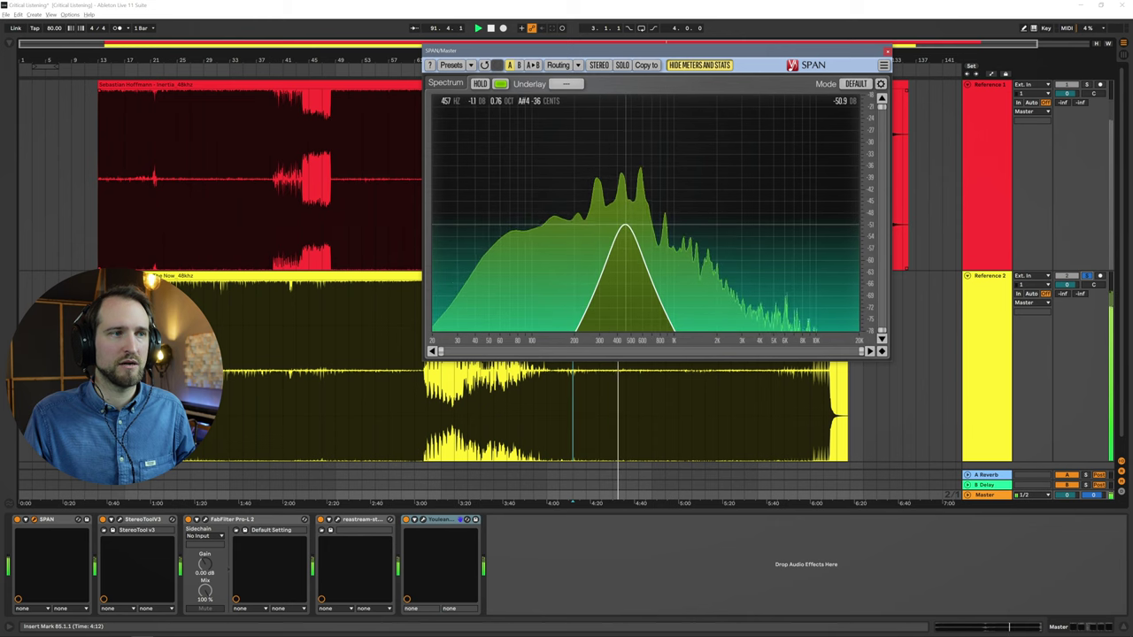
drag(625, 224, 713, 237)
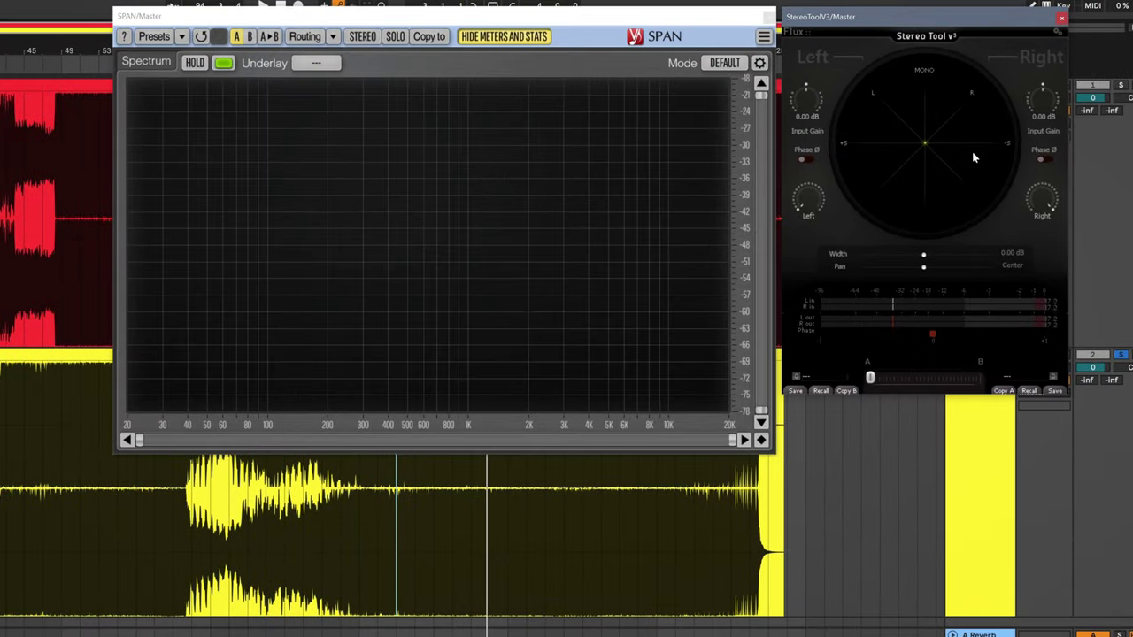
key(space)
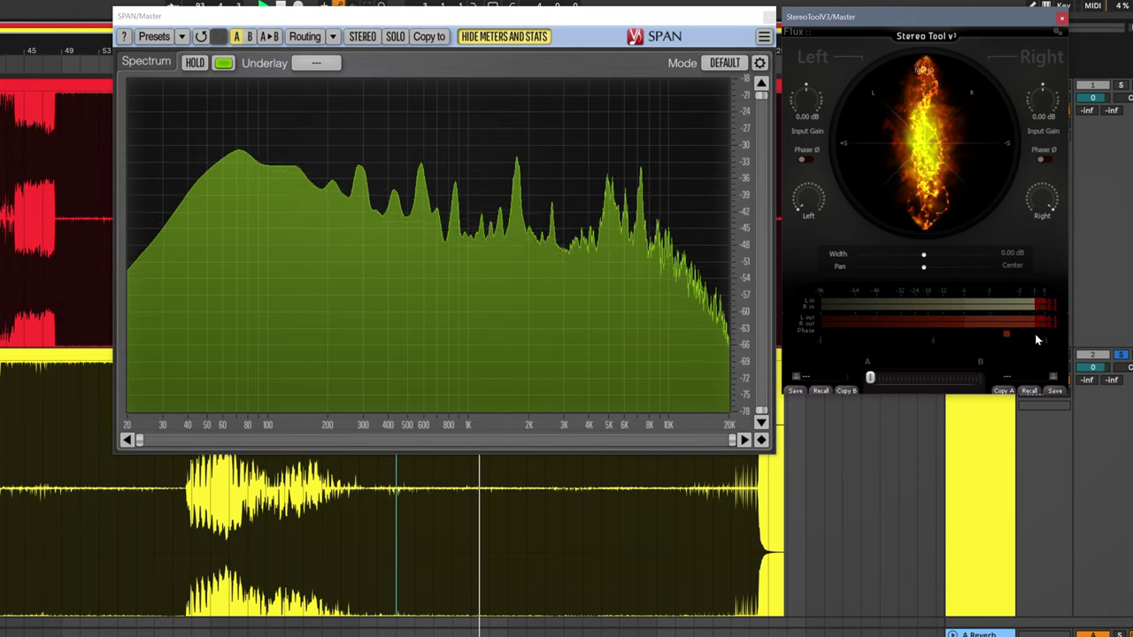
Invert Stereo Tool's left-channel phase, then restore it to normal polarity.
click(809, 162)
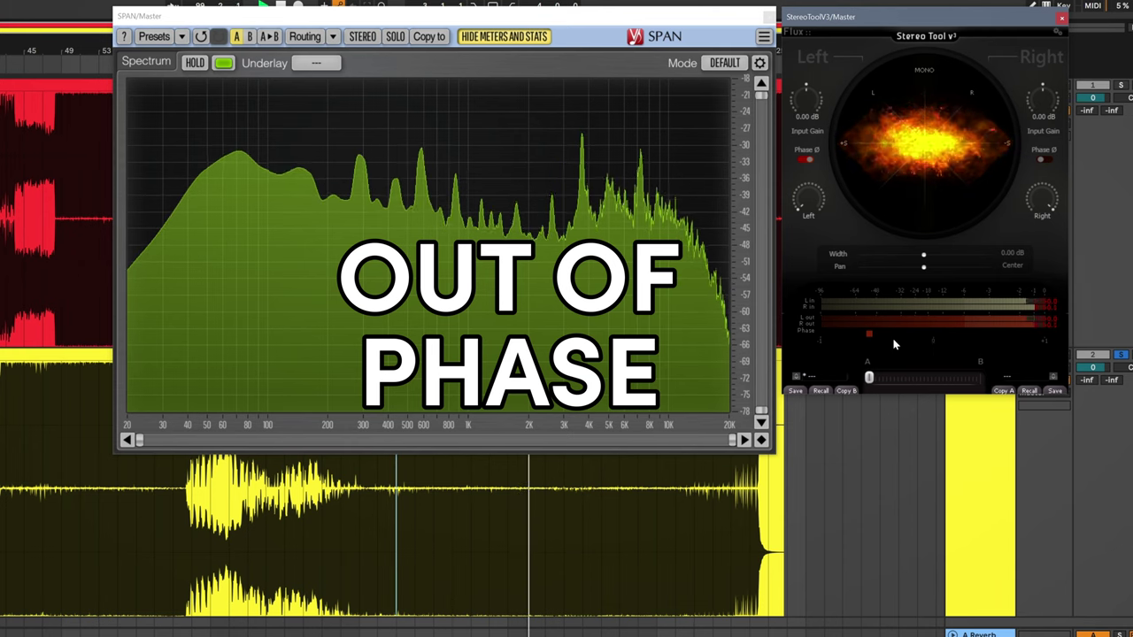
click(805, 161)
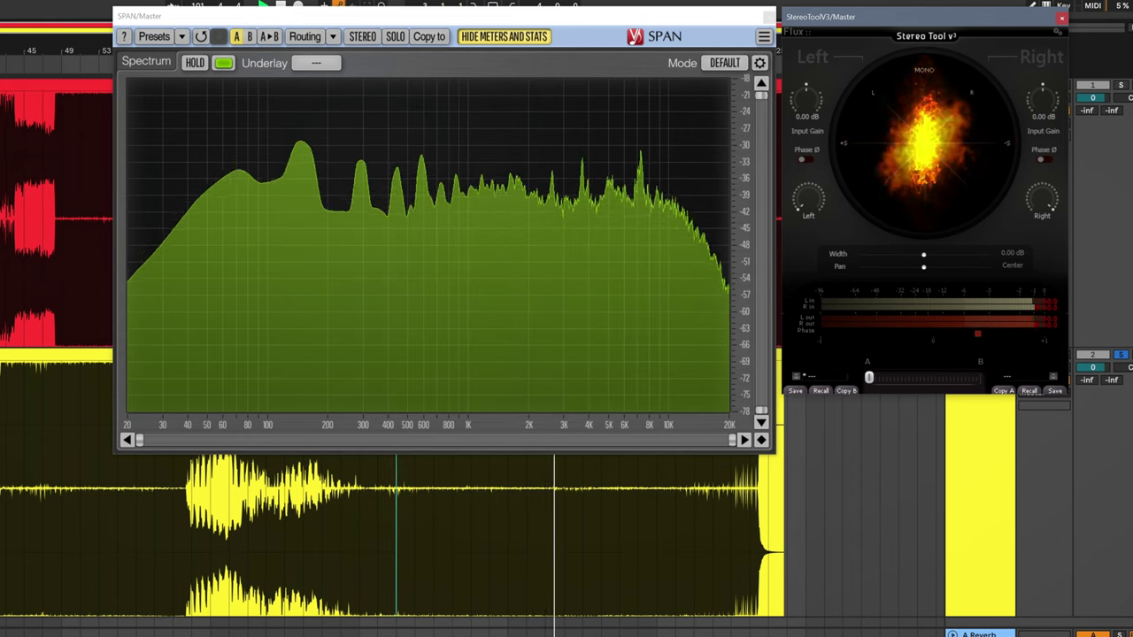
Solo Reference 1 and flip Stereo Tool's left-channel phase on and back off.
click(1122, 85)
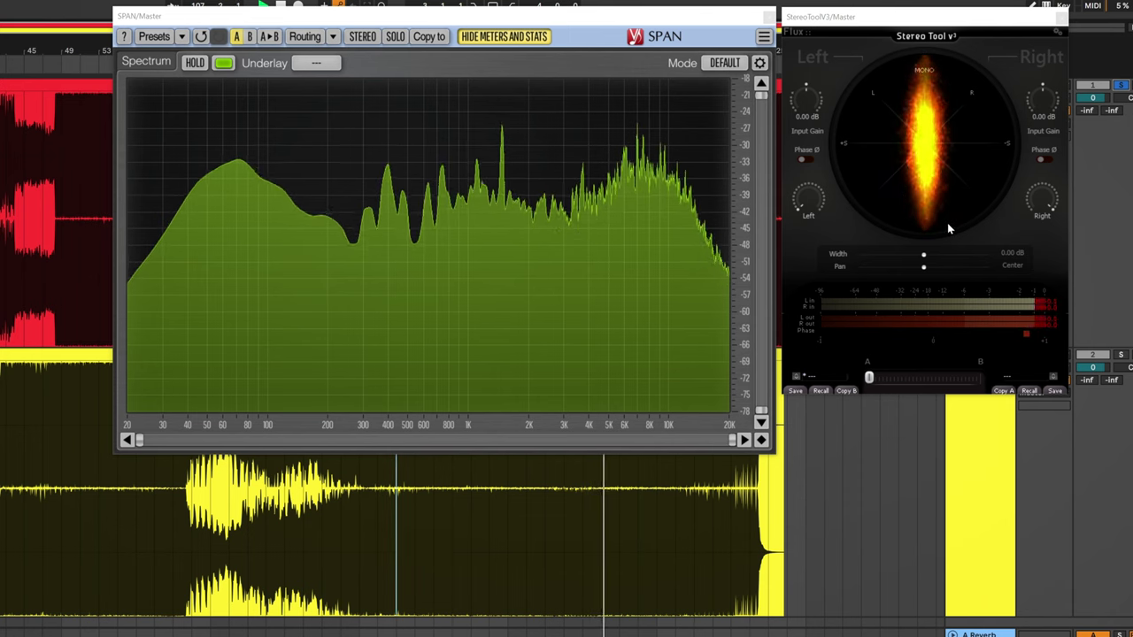
click(805, 160)
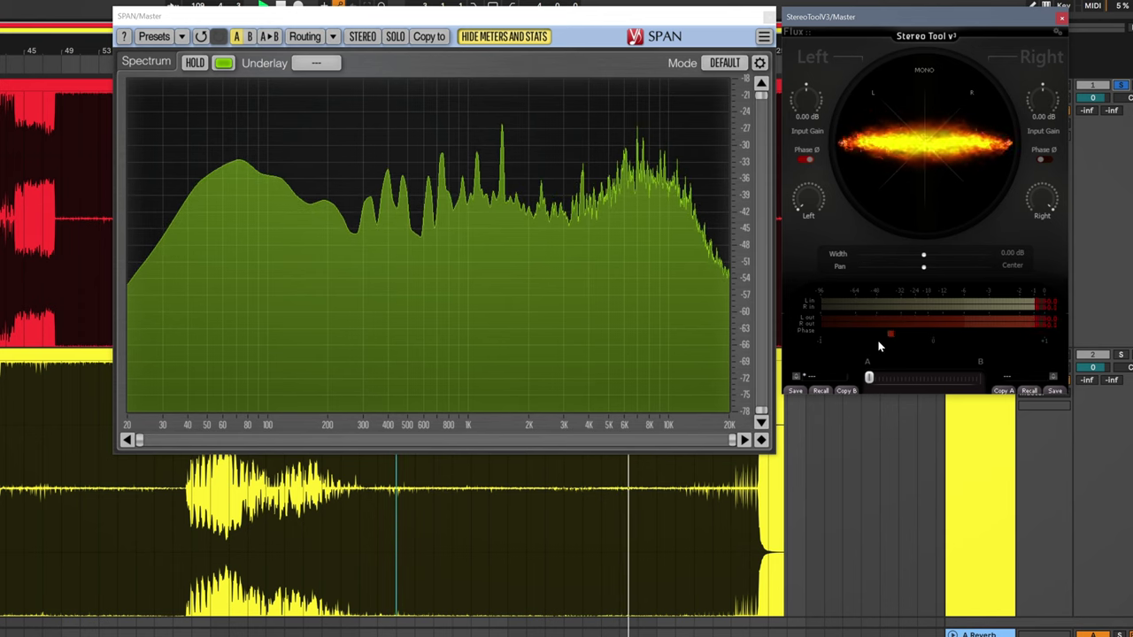
click(806, 160)
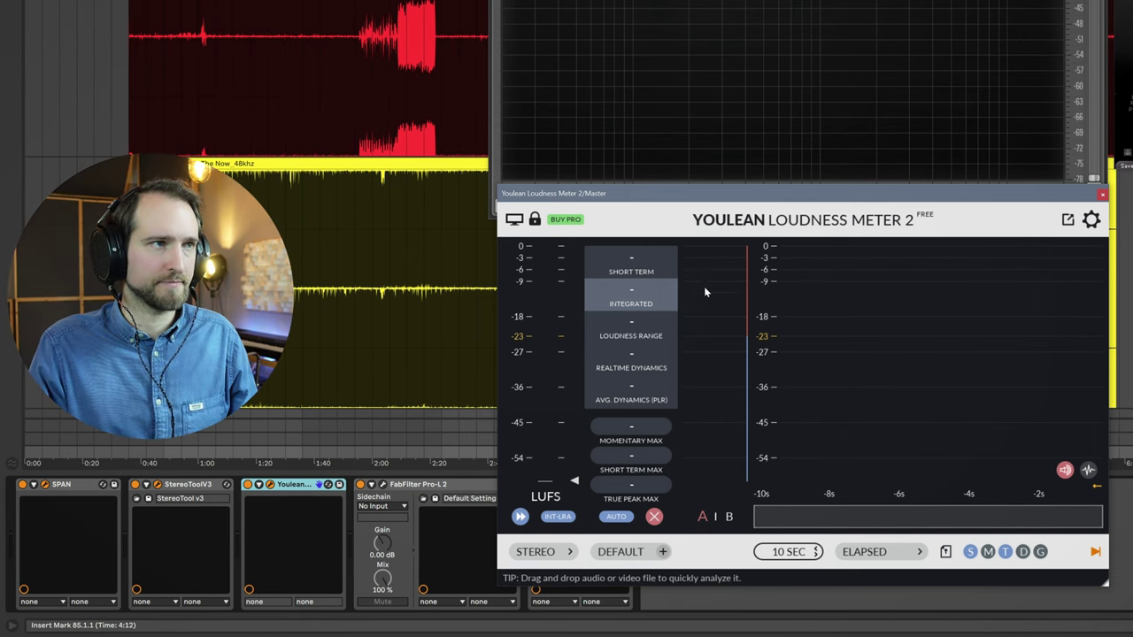
key(space)
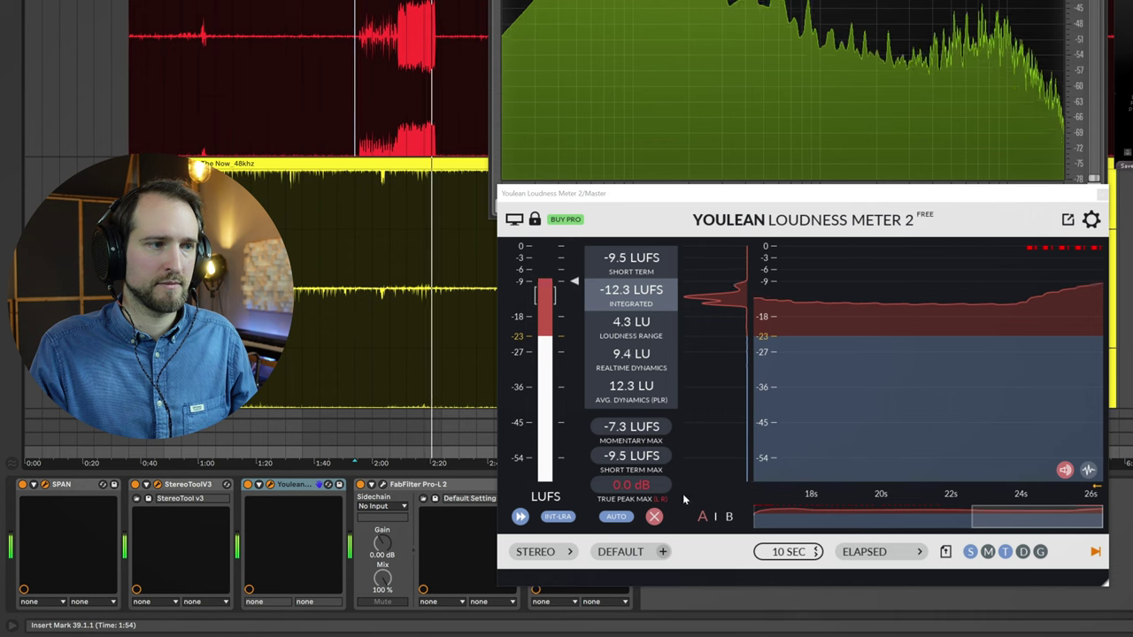
Reset the Youlean loudness meter's measurement.
click(654, 516)
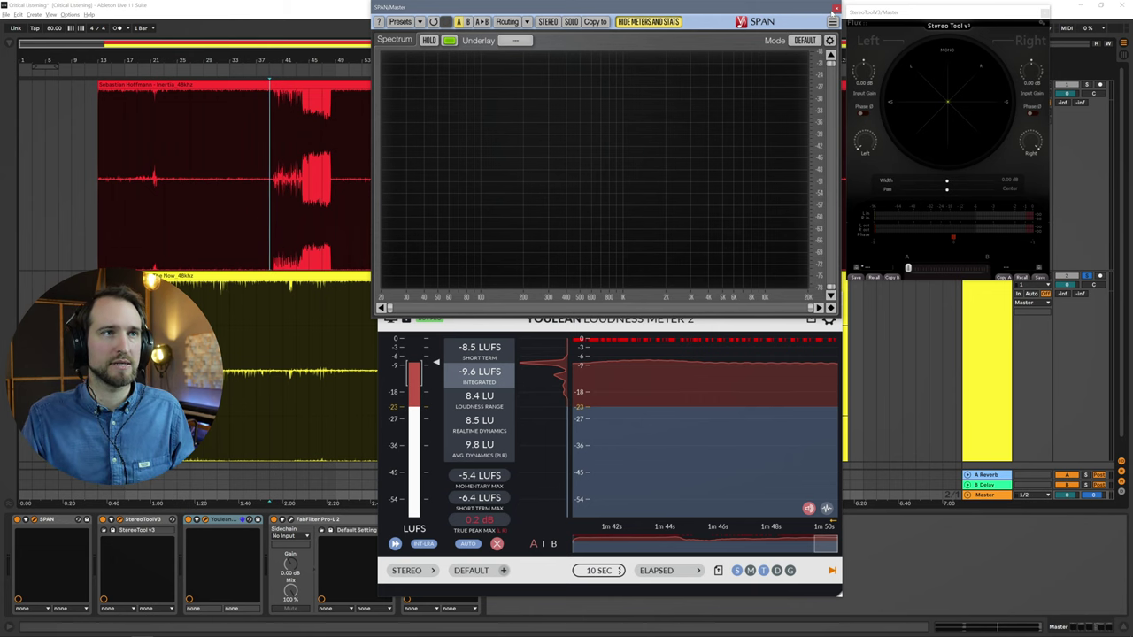
Close the SPAN, Stereo Tool and Youlean windows, then flip MetricAB's A|B switch and back.
click(836, 8)
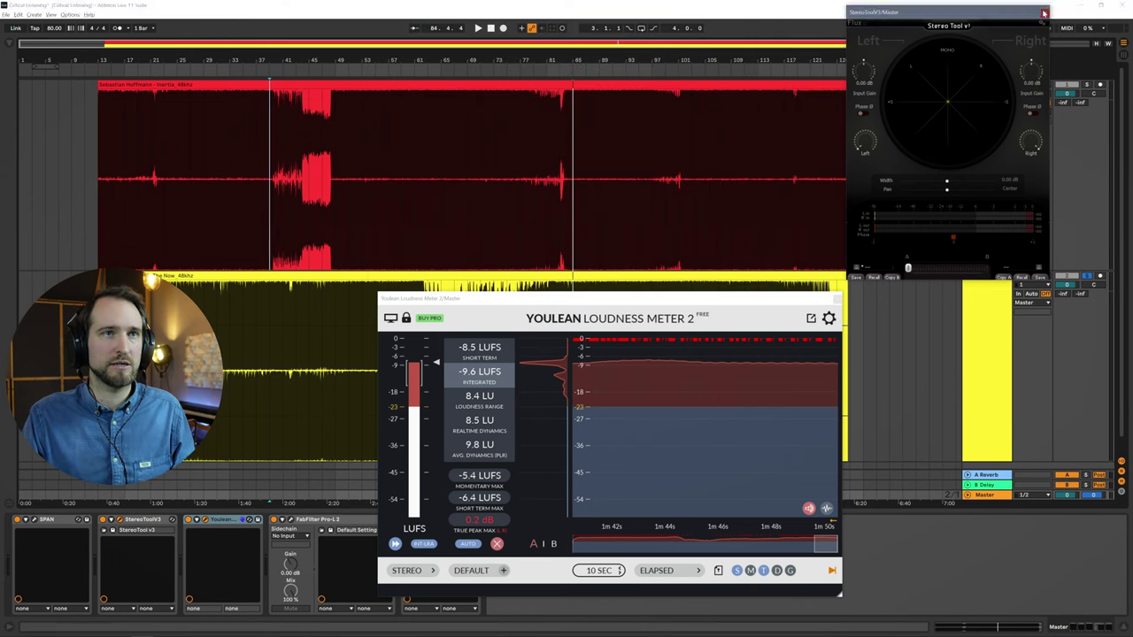
click(1041, 11)
click(837, 300)
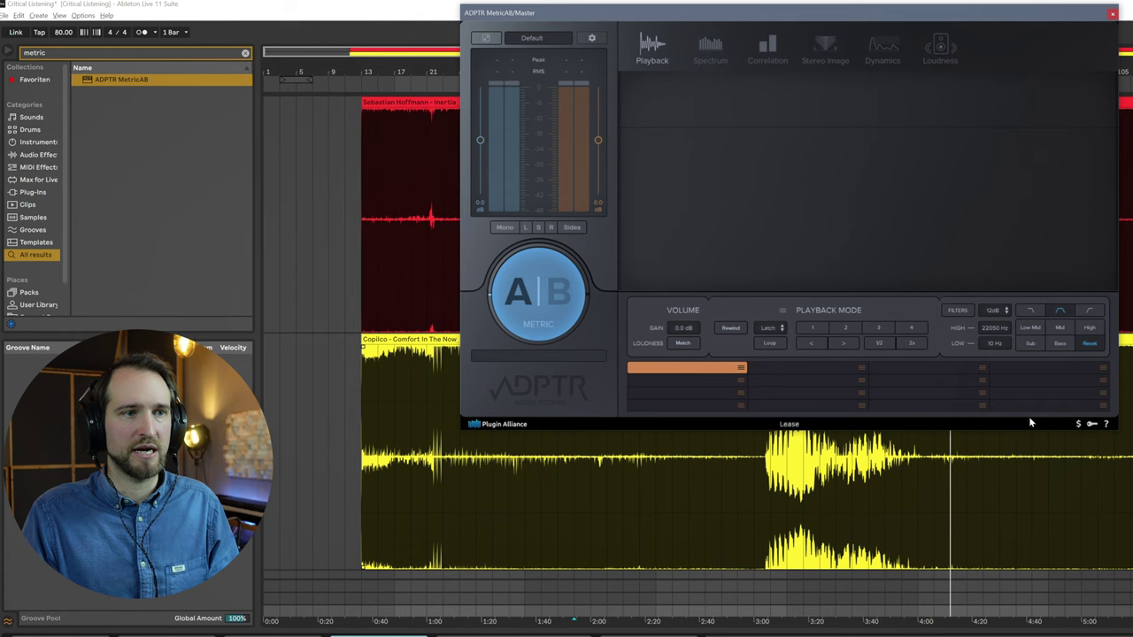
click(565, 298)
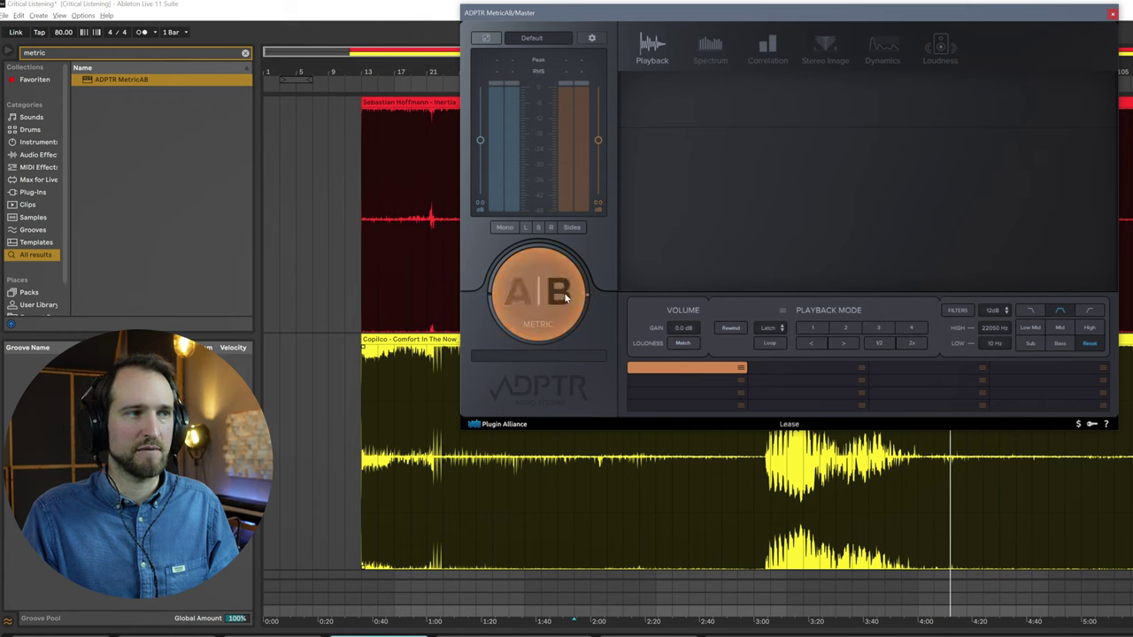
click(566, 297)
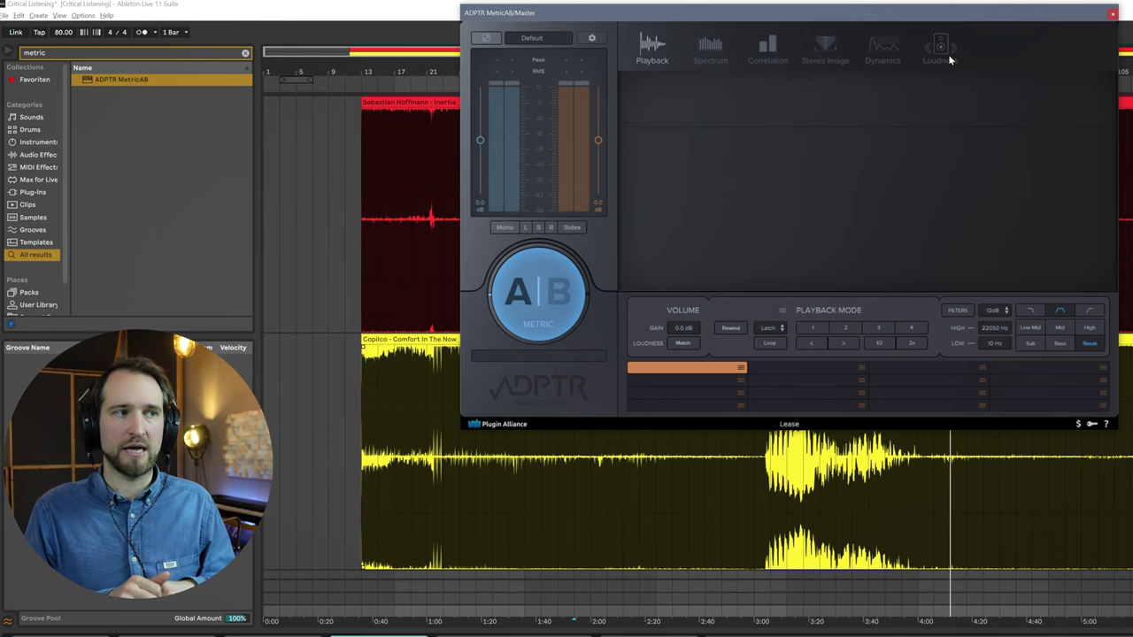
Start playback and load the Inertia_48khz file into MetricAB's slot A.
key(space)
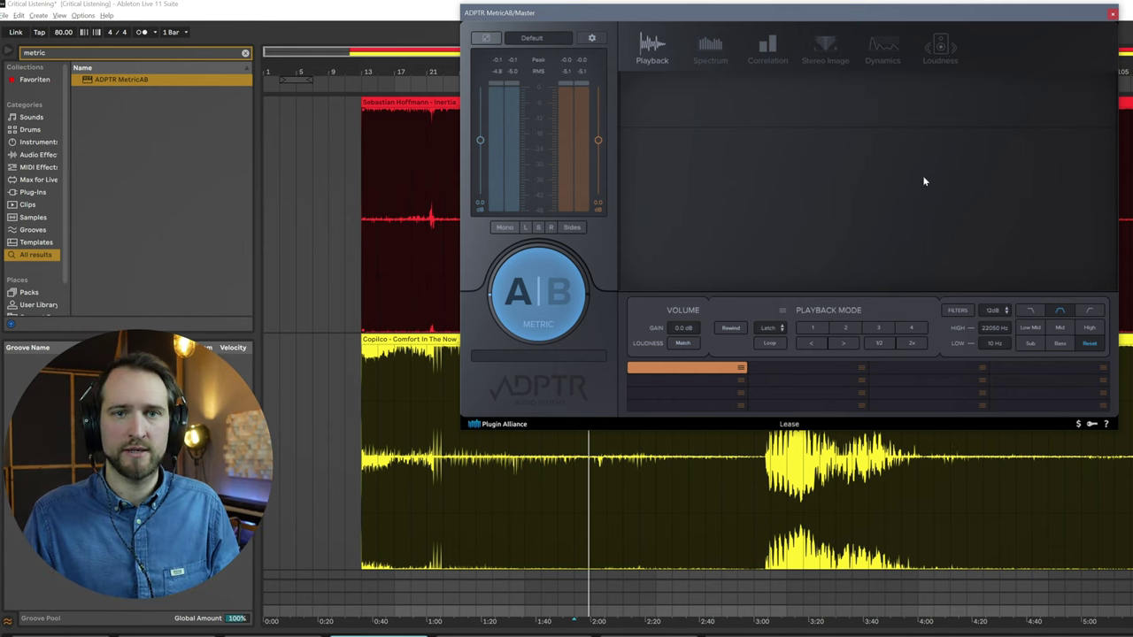
click(745, 376)
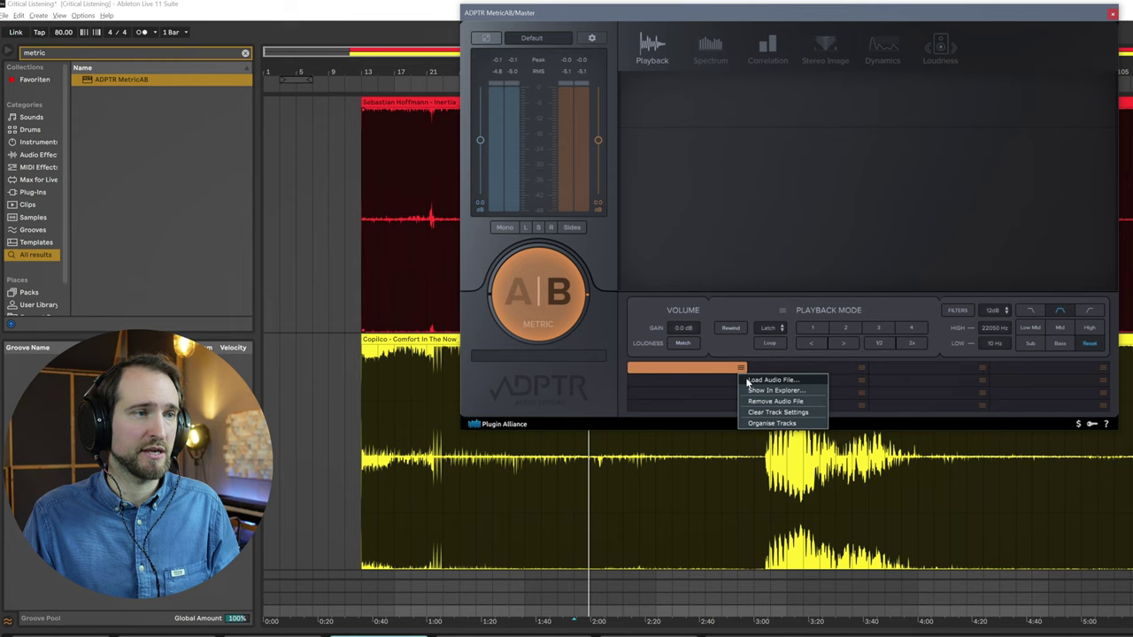
click(749, 381)
double_click(580, 288)
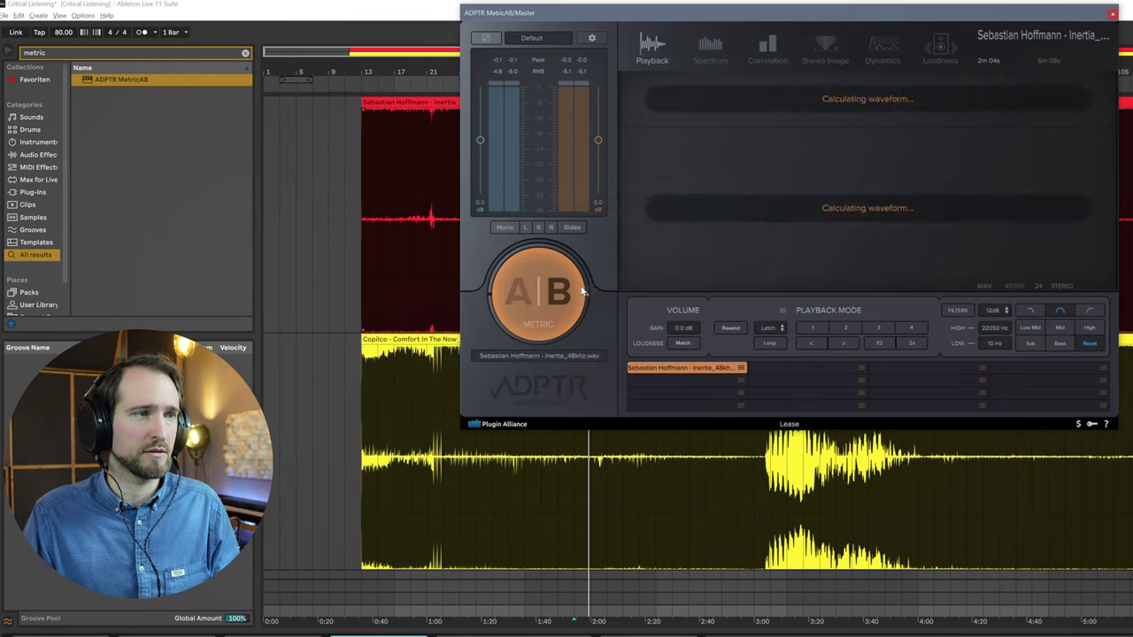
Toggle between sources A and B during playback, then set Playback Mode to Sync.
click(572, 285)
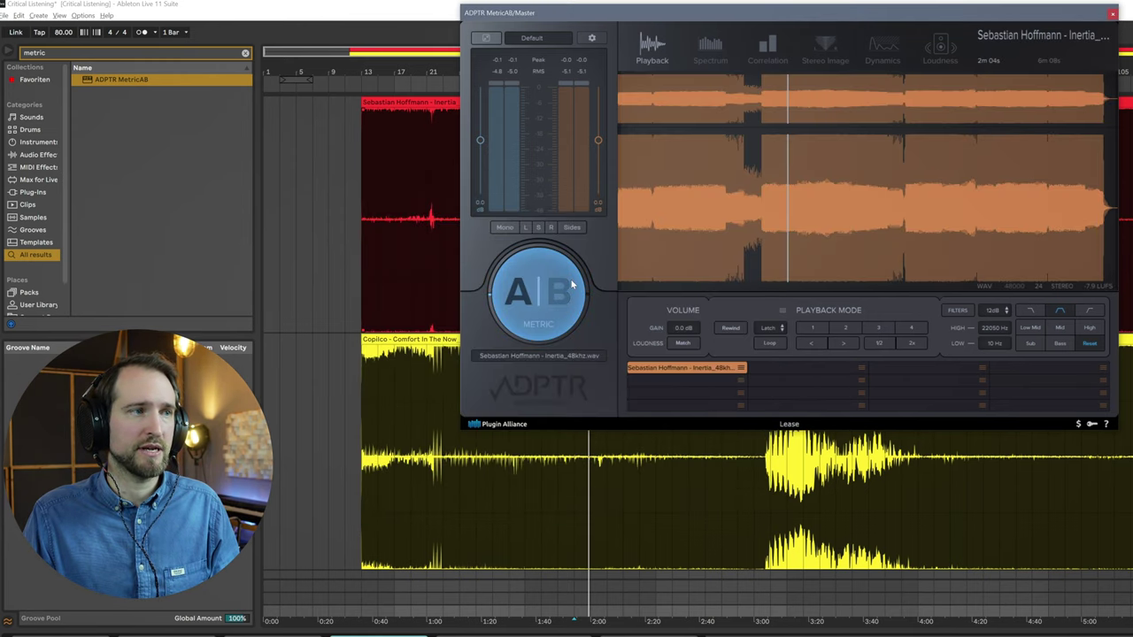
key(space)
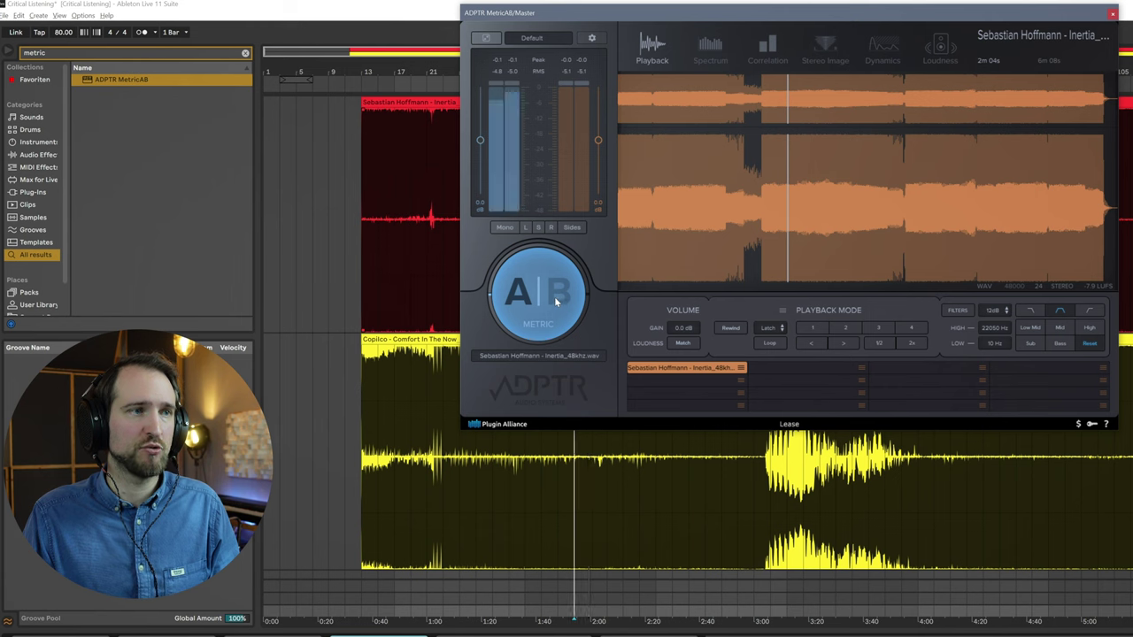
click(556, 302)
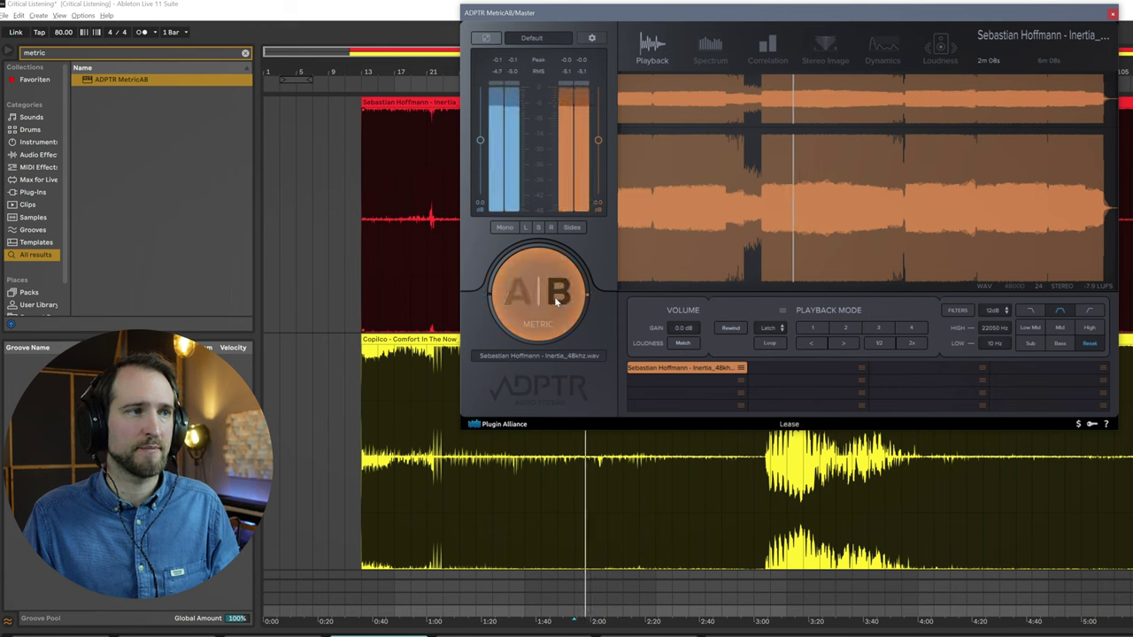
click(556, 302)
click(556, 302)
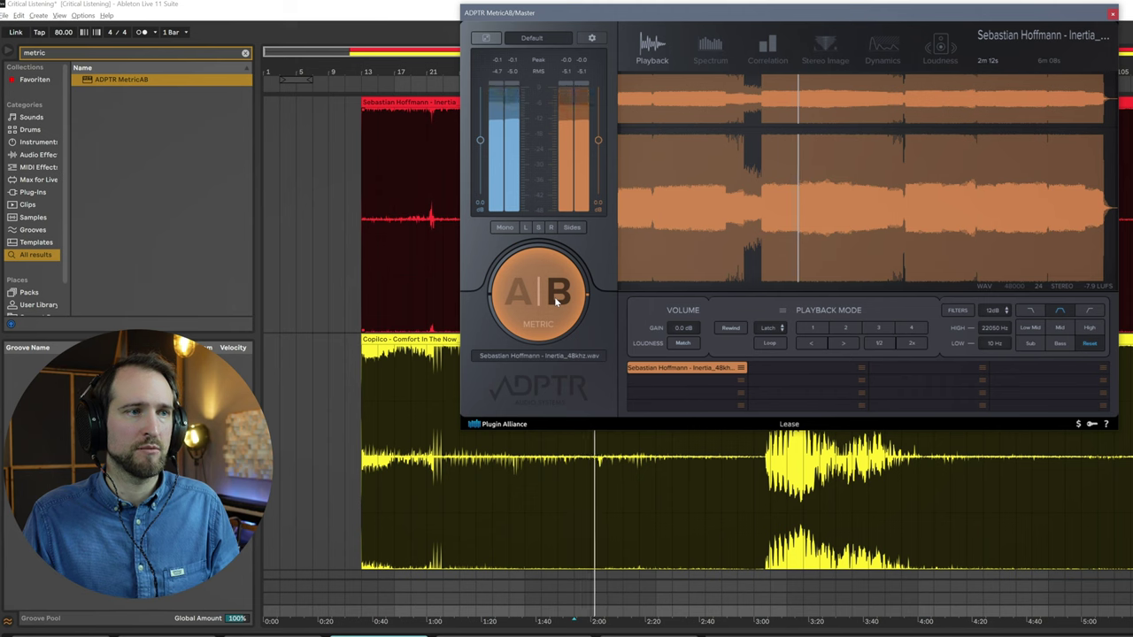
click(766, 328)
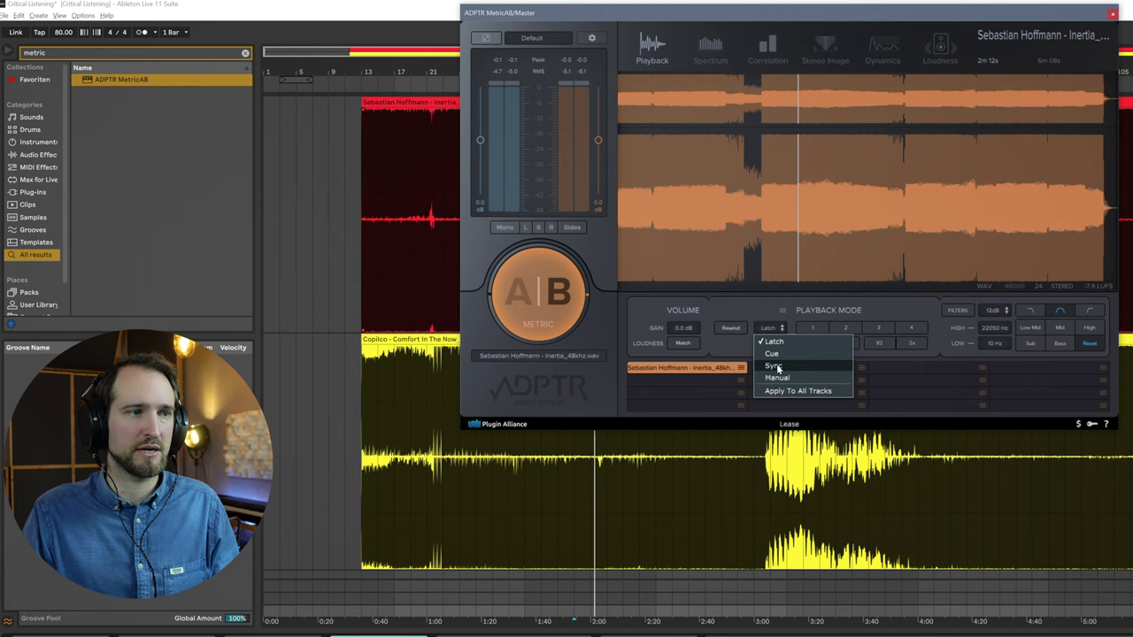
click(776, 366)
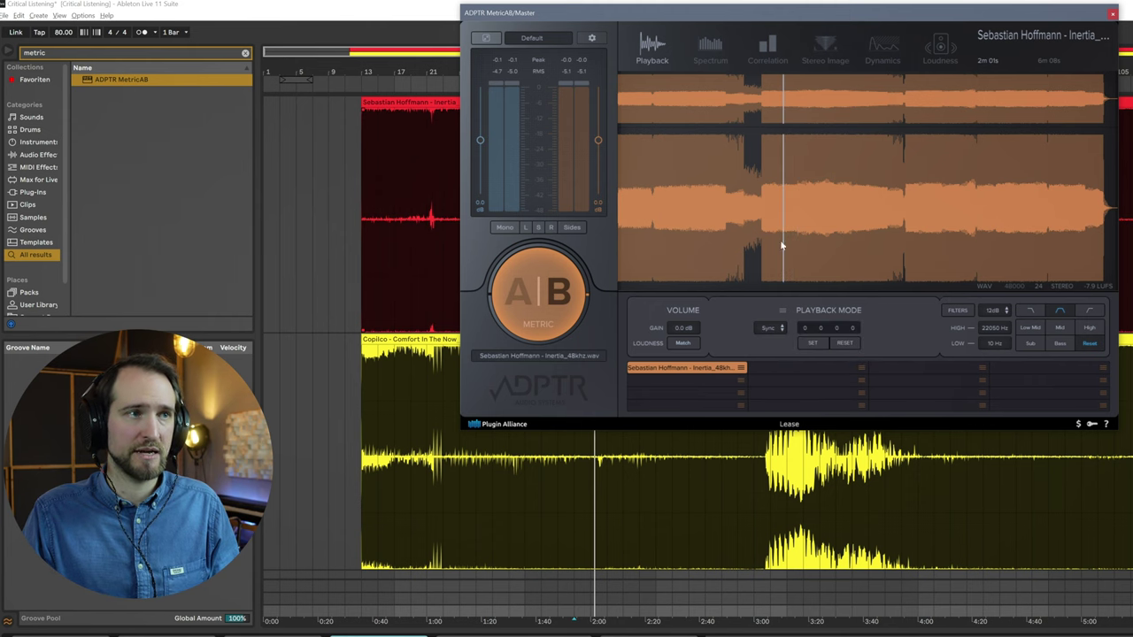
Move the playback position near the track's beginning and bring the MetricAB window back.
click(670, 502)
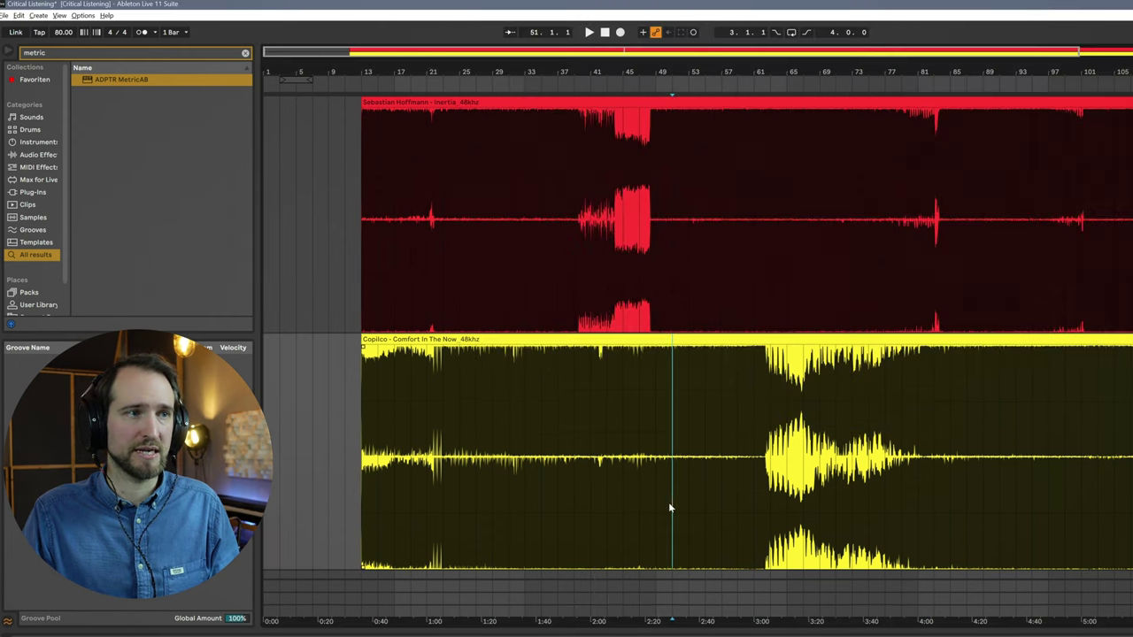
click(540, 475)
click(459, 447)
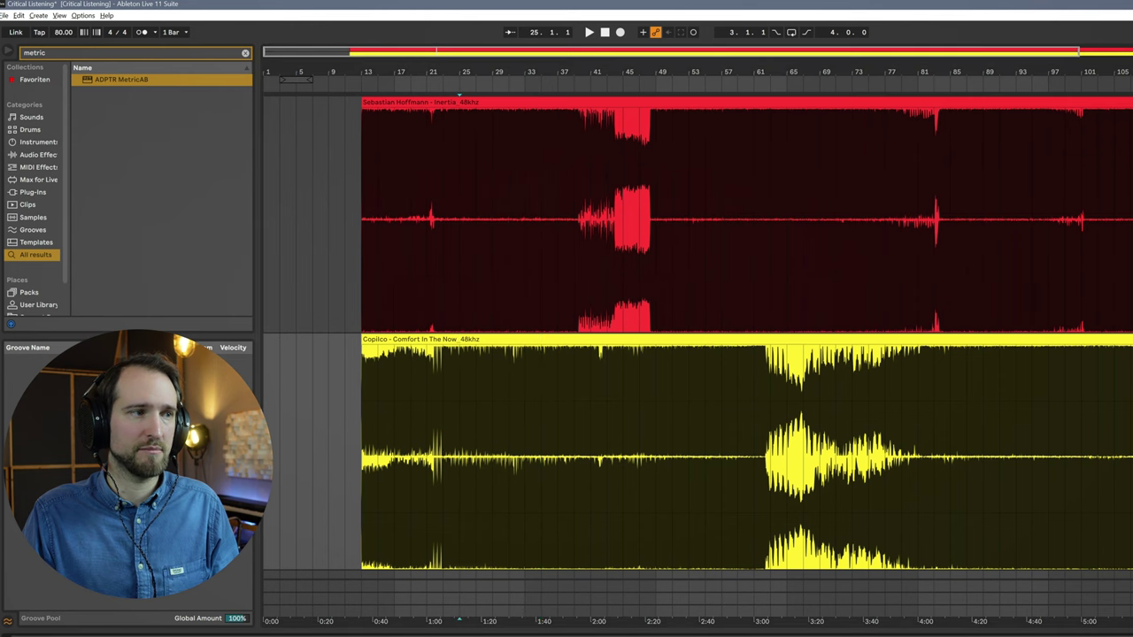
key(ctrl+alt+p)
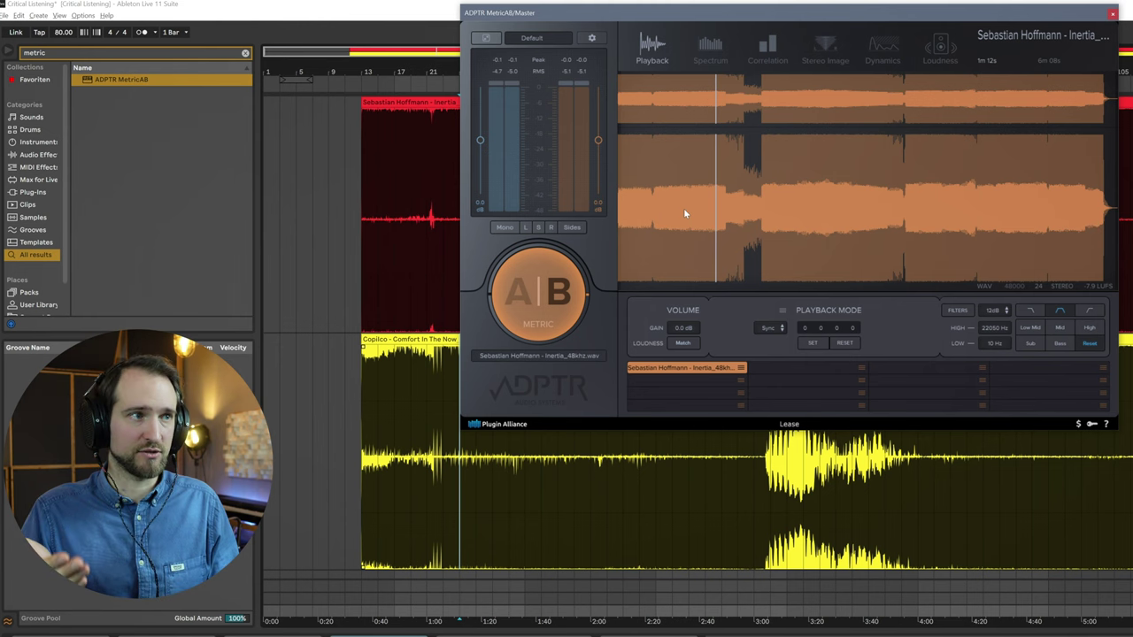
Enable Loudness Match in MetricAB's Volume section, then view the Spectrum page.
click(681, 344)
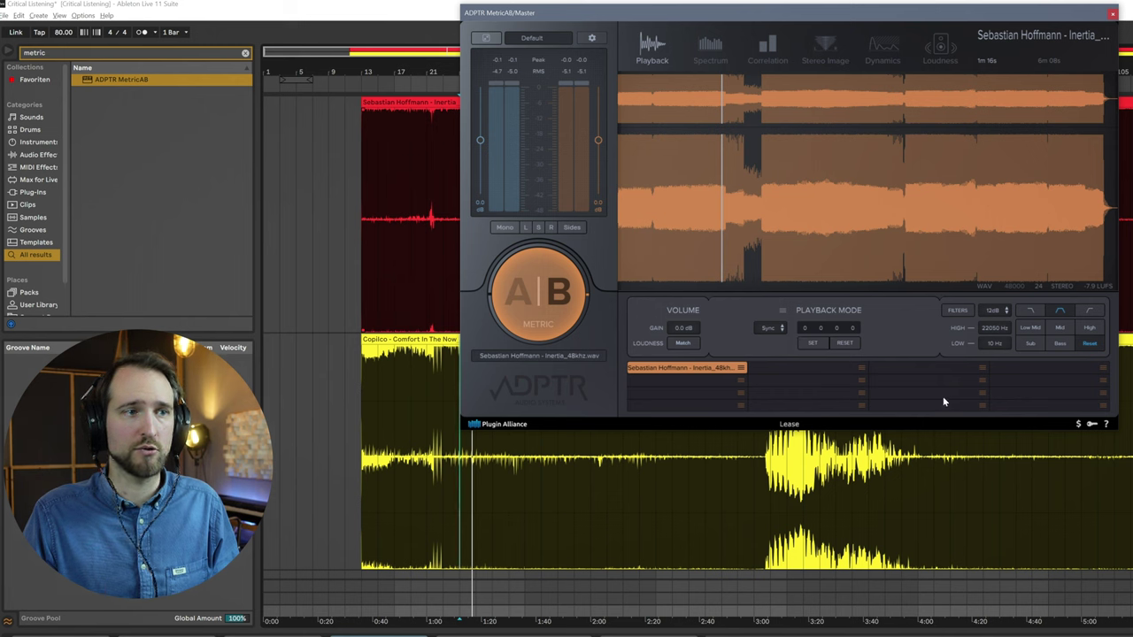
click(719, 46)
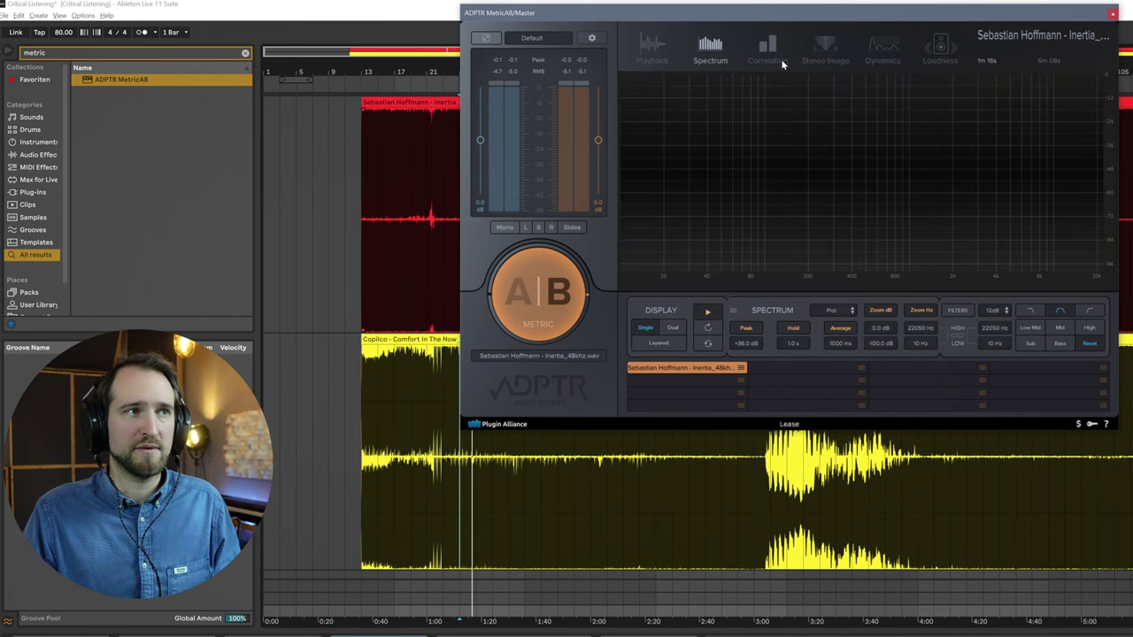
Play and cycle through Correlation, Stereo Image and Dynamics to the Loudness page, showing both references.
key(space)
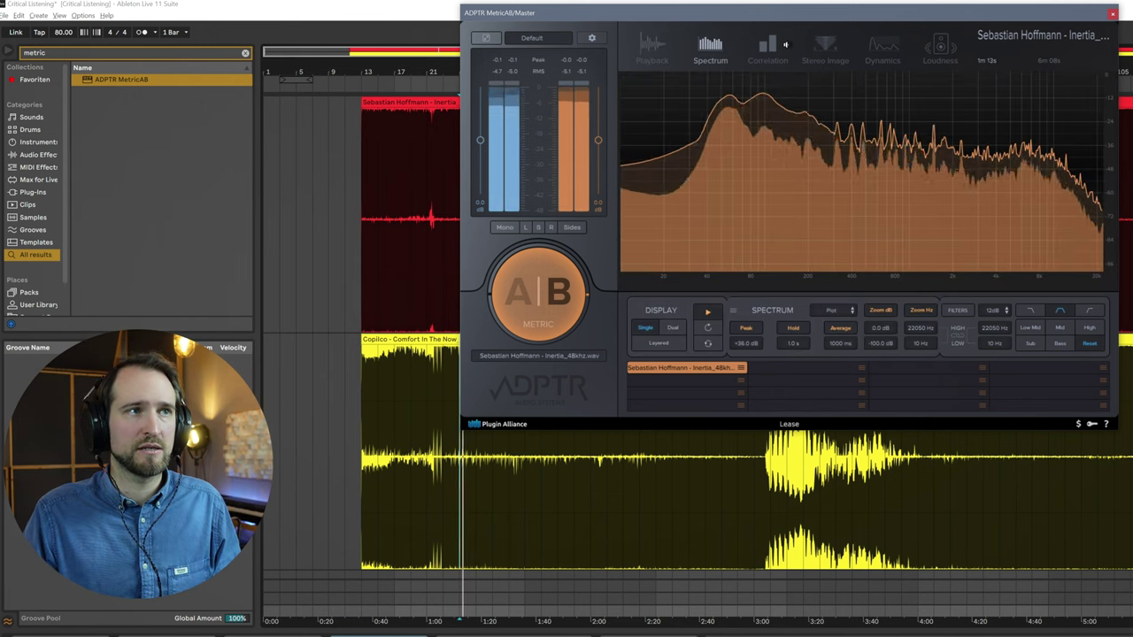
click(779, 46)
click(825, 49)
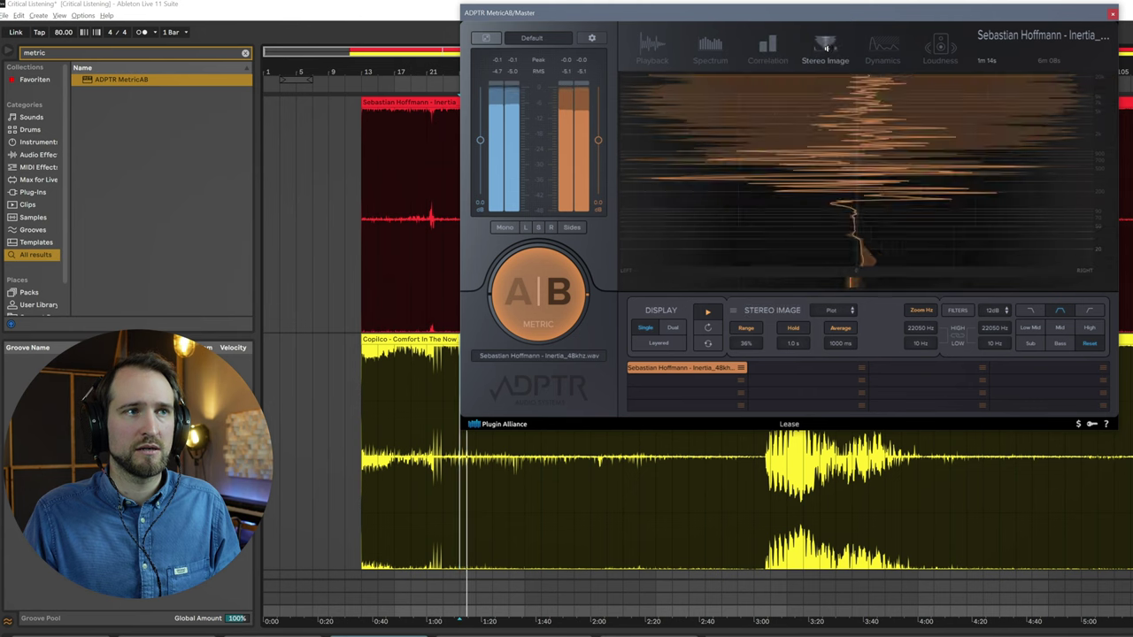
click(878, 52)
click(940, 49)
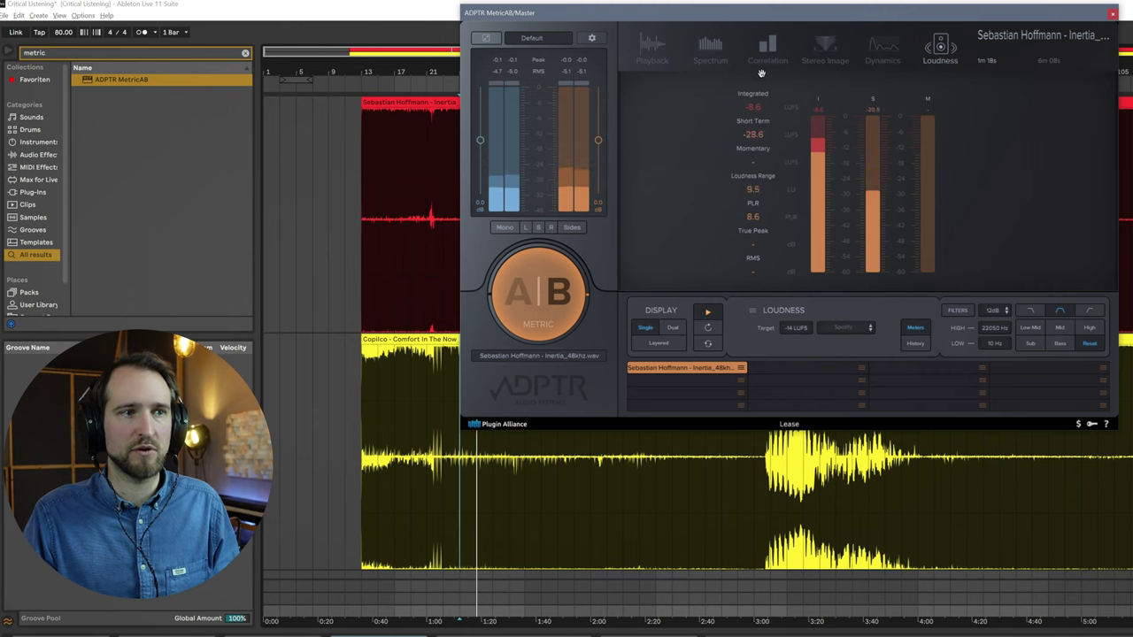
click(670, 331)
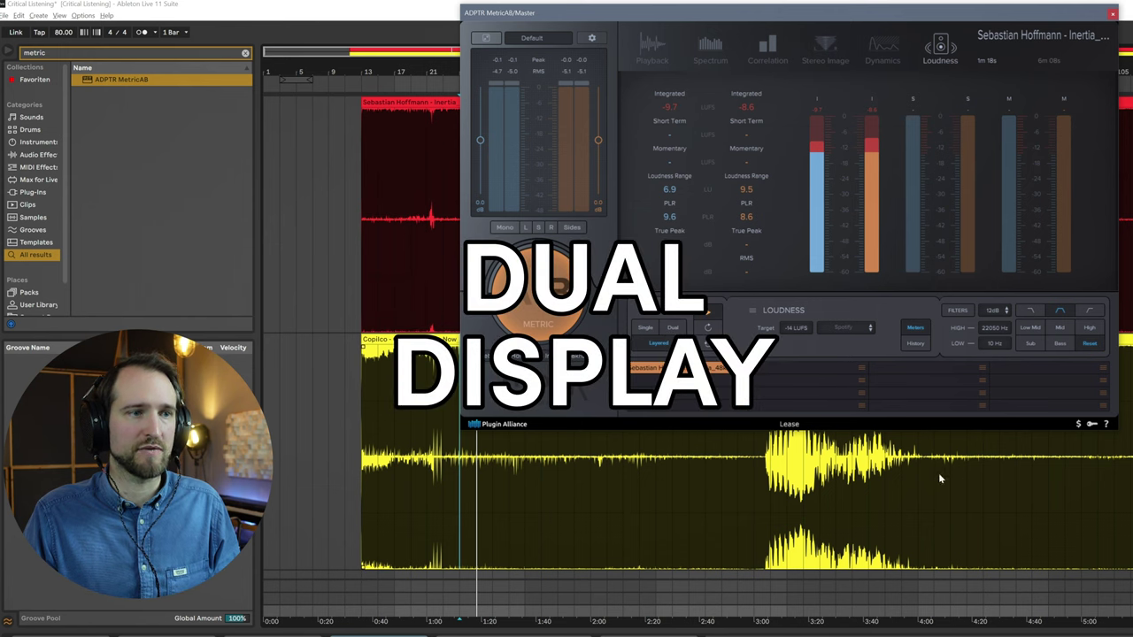
Reposition the MetricAB window and set the arrangement insert mark at 4:00.
drag(825, 19, 1055, 281)
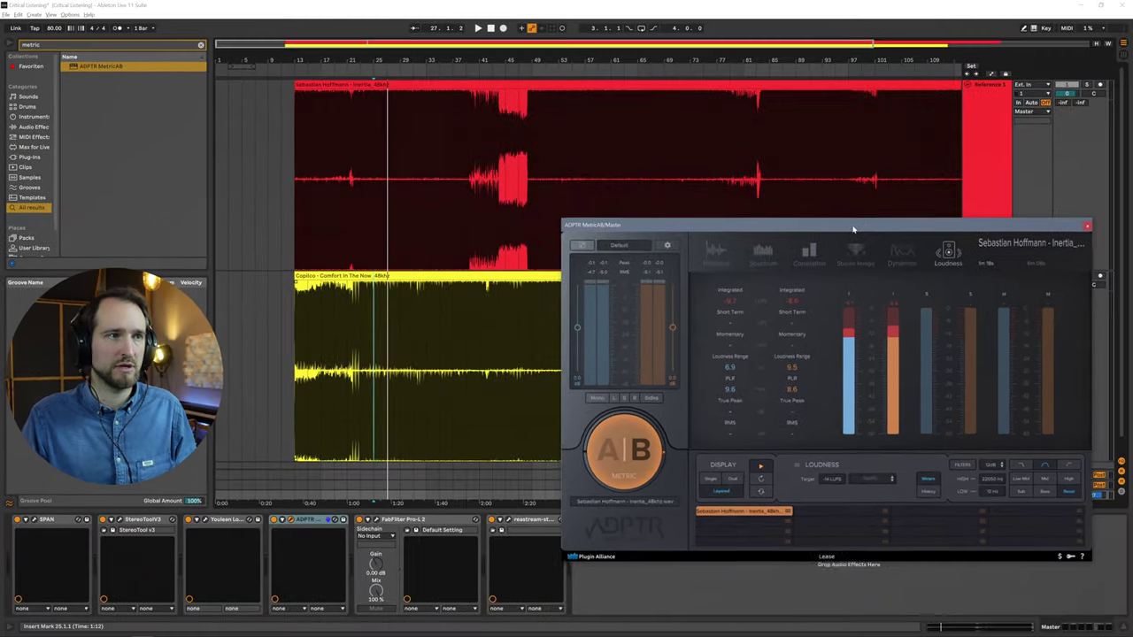
drag(853, 230, 866, 249)
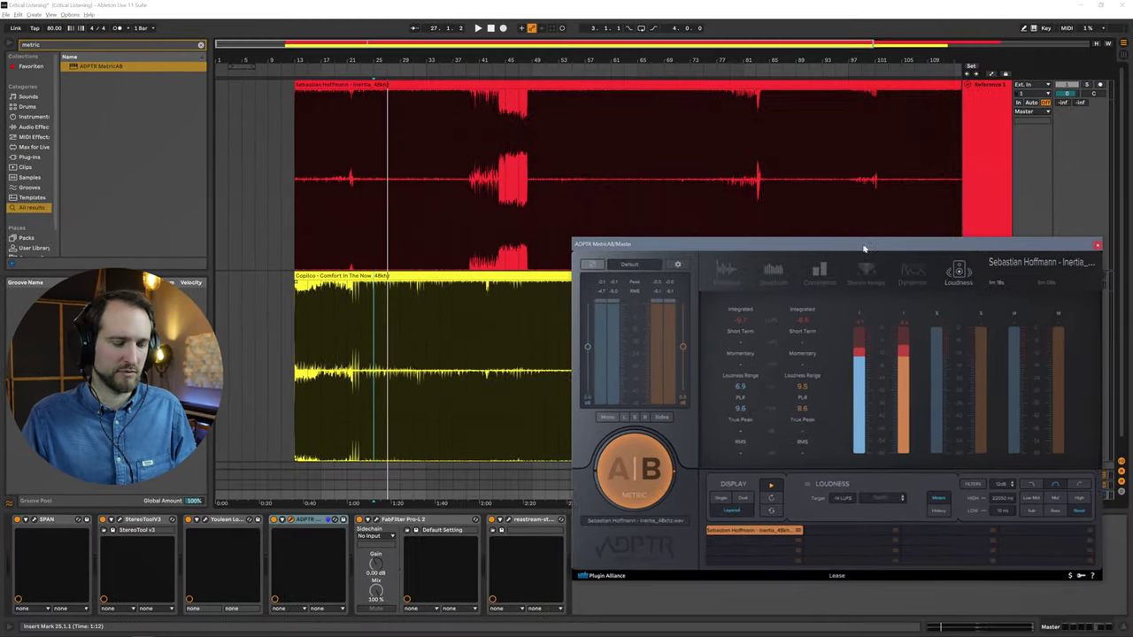
click(768, 126)
click(755, 331)
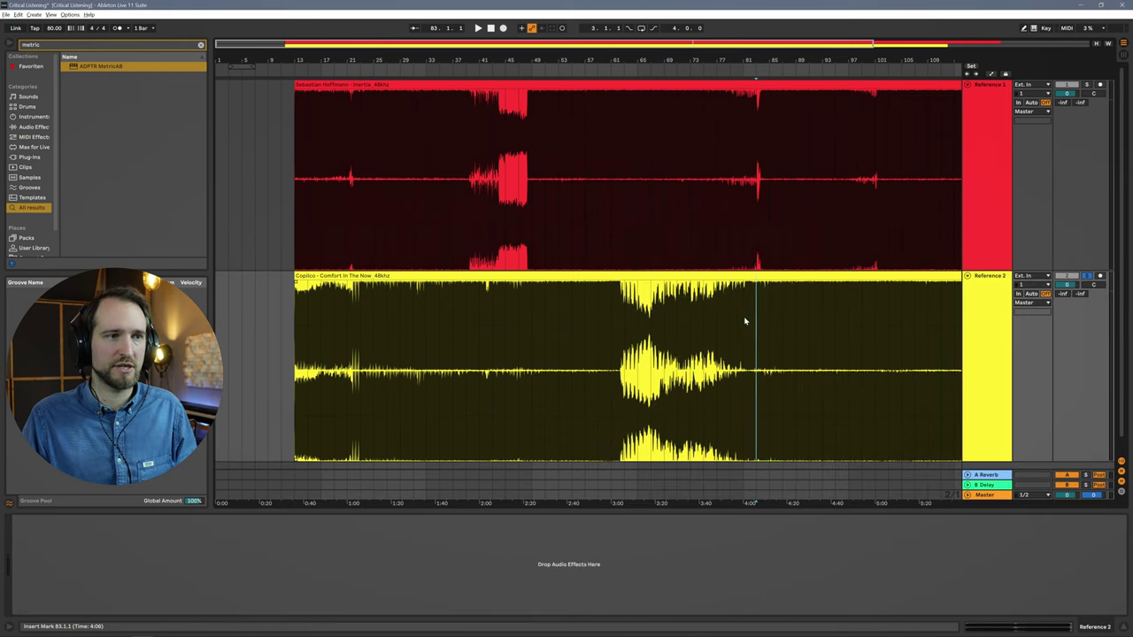
click(750, 324)
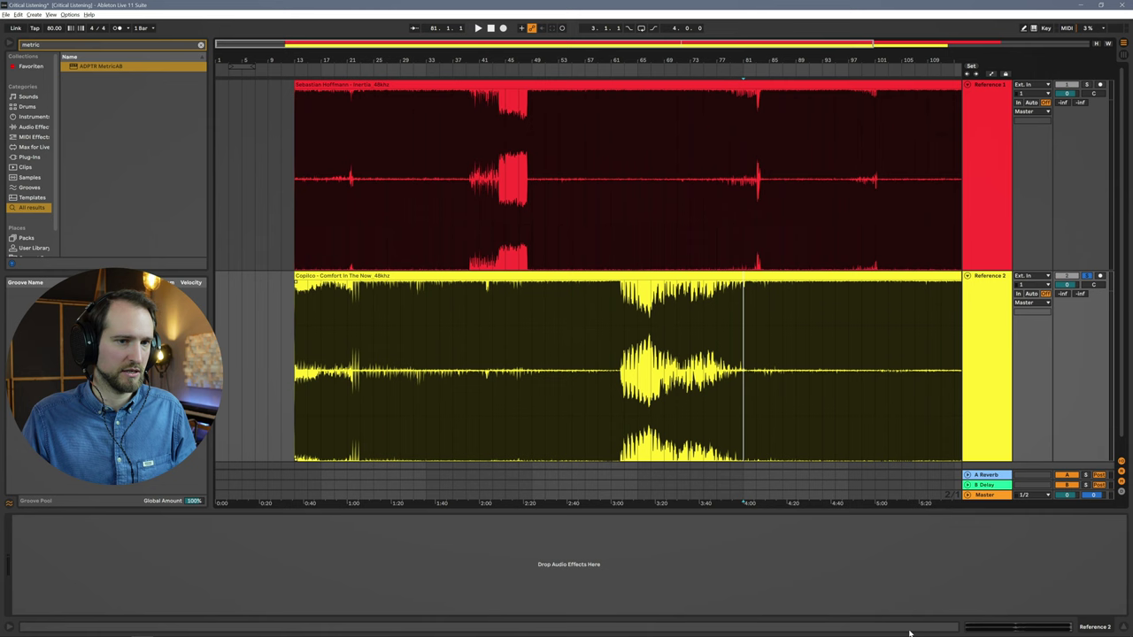
On the Master track, set MetricAB's Playback Mode to Latch, then return to Loudness on source A.
click(986, 495)
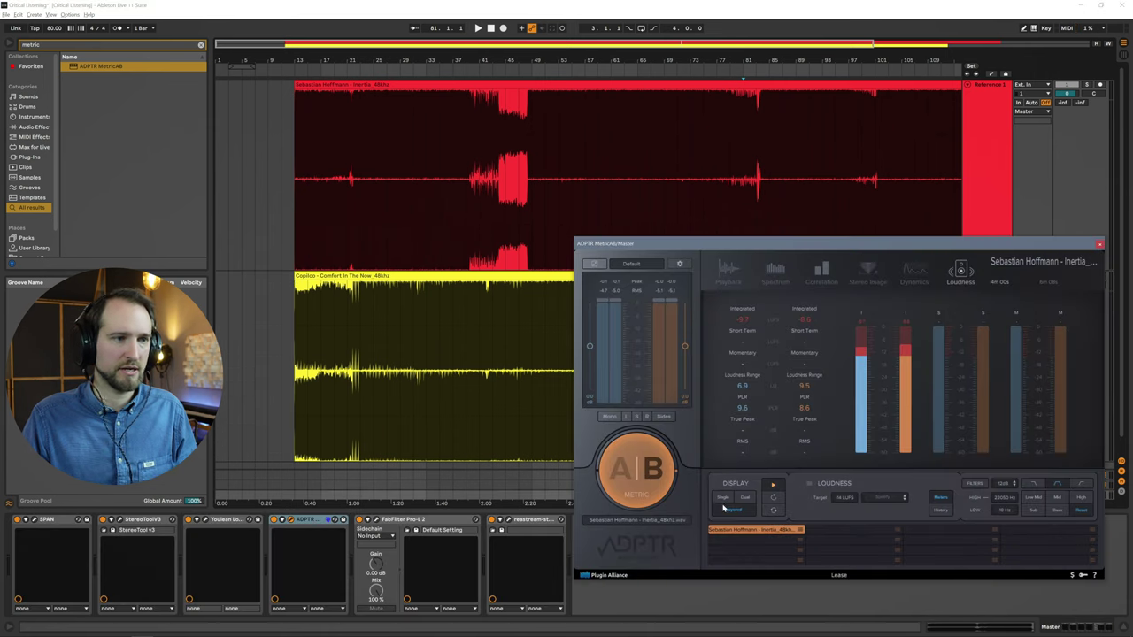
click(724, 267)
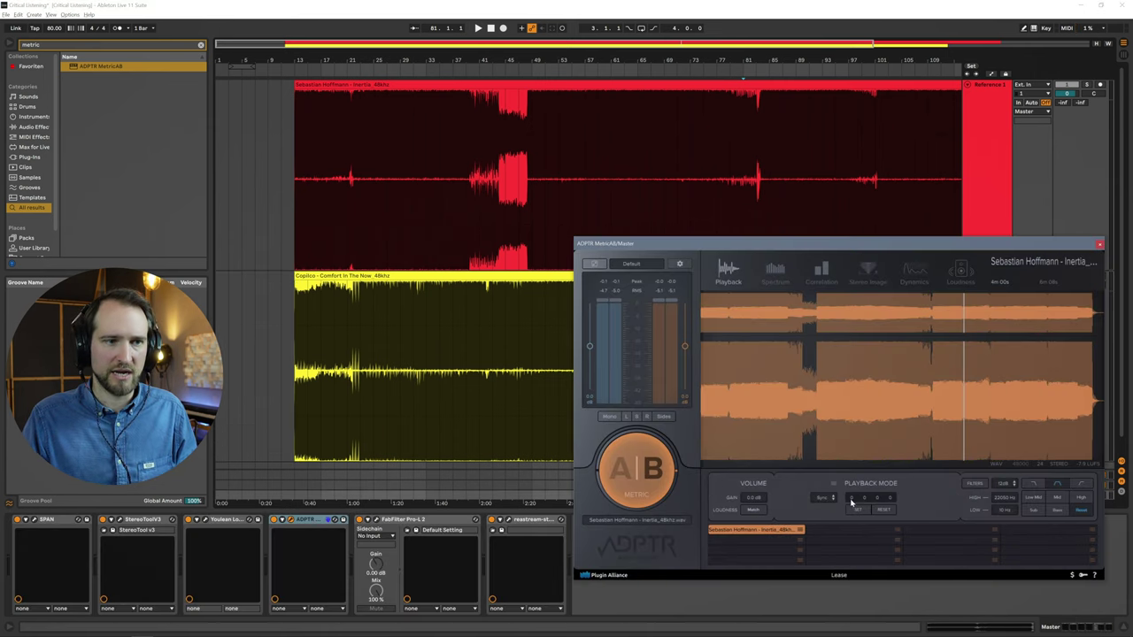
click(821, 498)
click(823, 519)
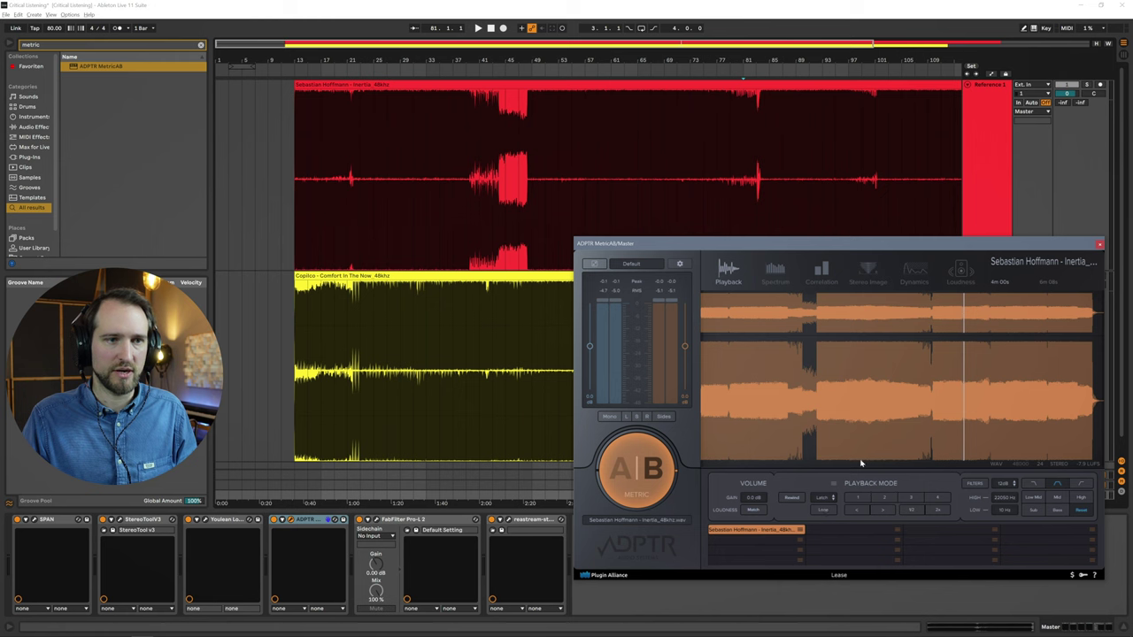
click(942, 395)
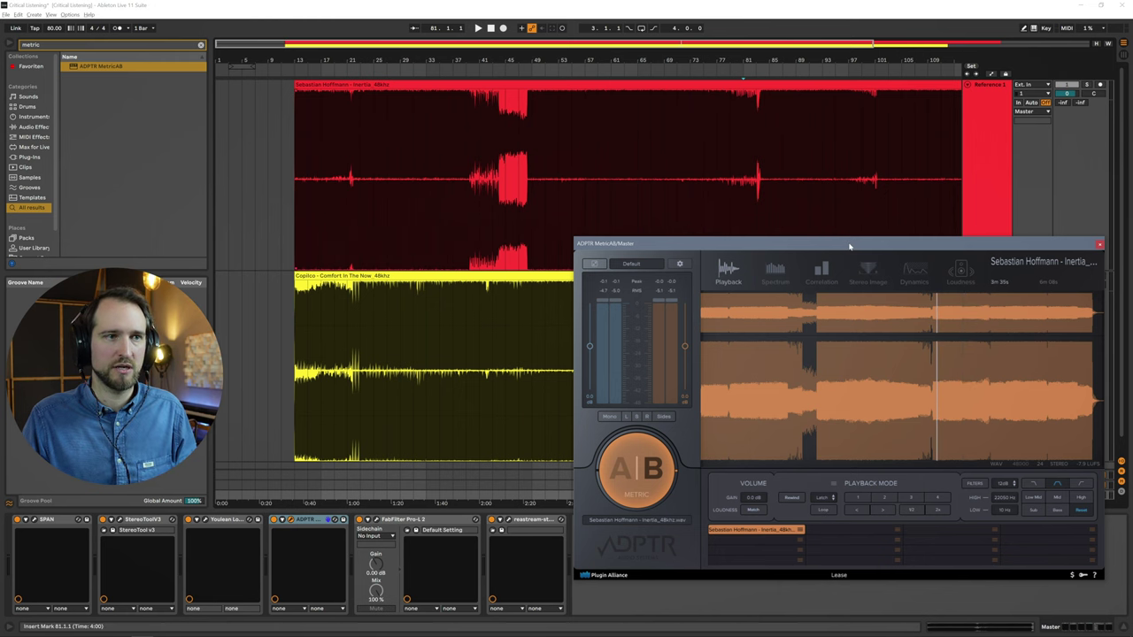
drag(850, 247, 774, 102)
click(887, 133)
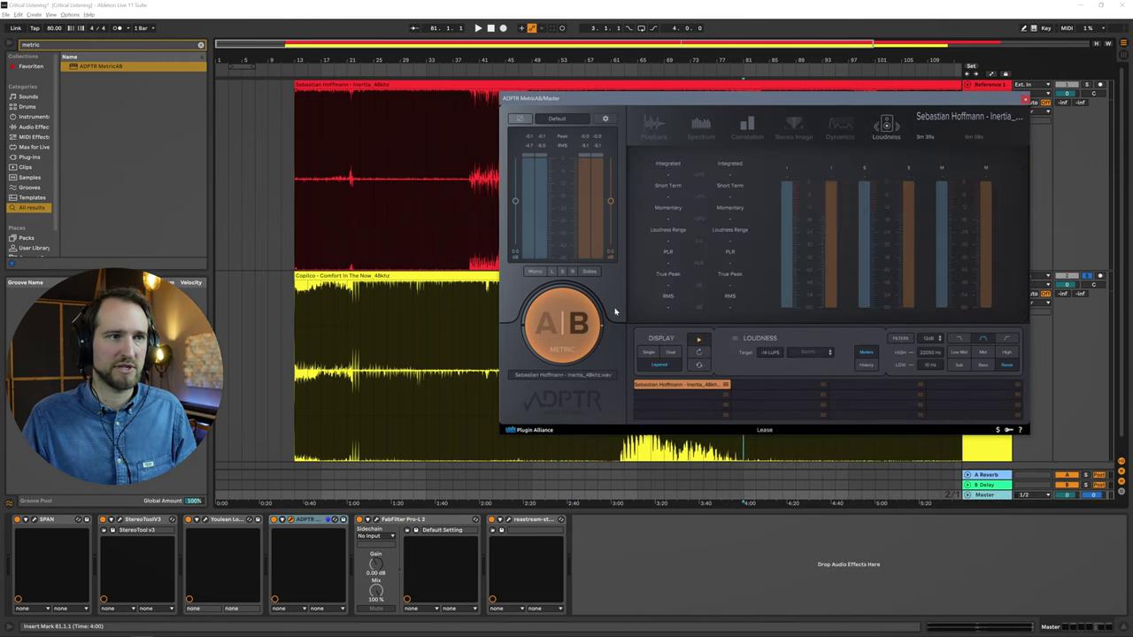
click(584, 331)
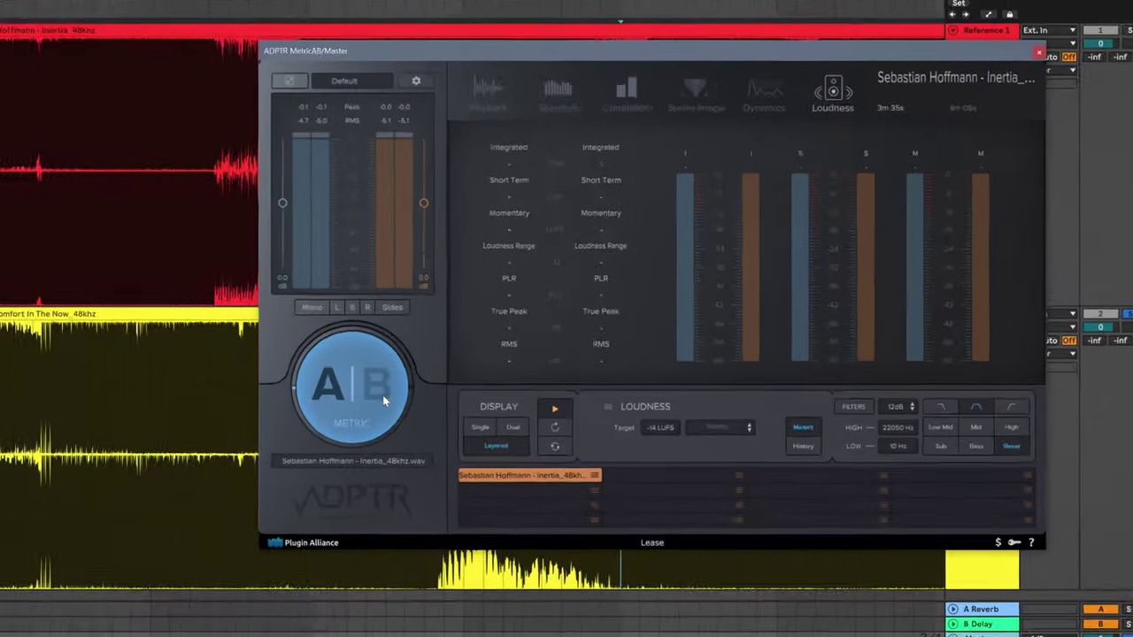
Play the tracks and switch MetricAB's A|B to source B and back to A.
key(space)
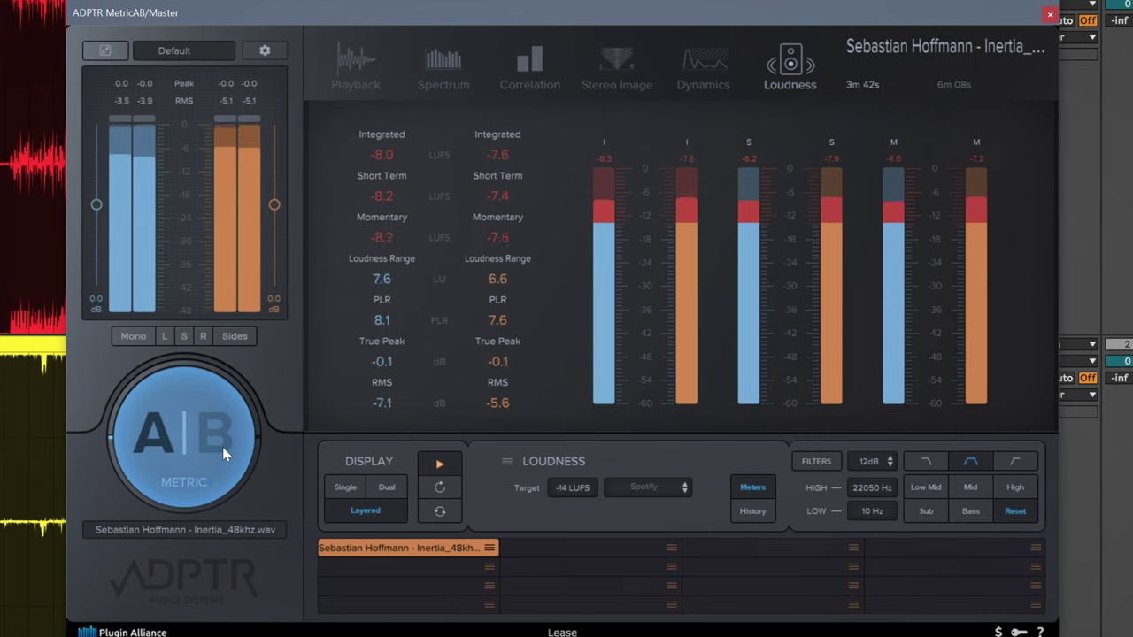
click(222, 447)
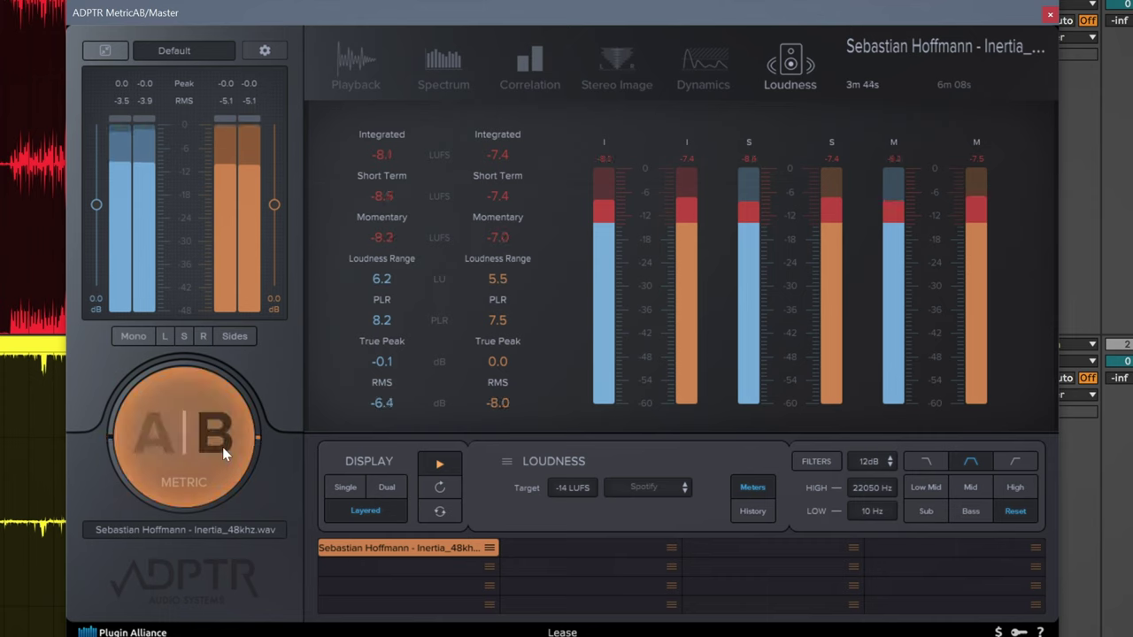
click(222, 447)
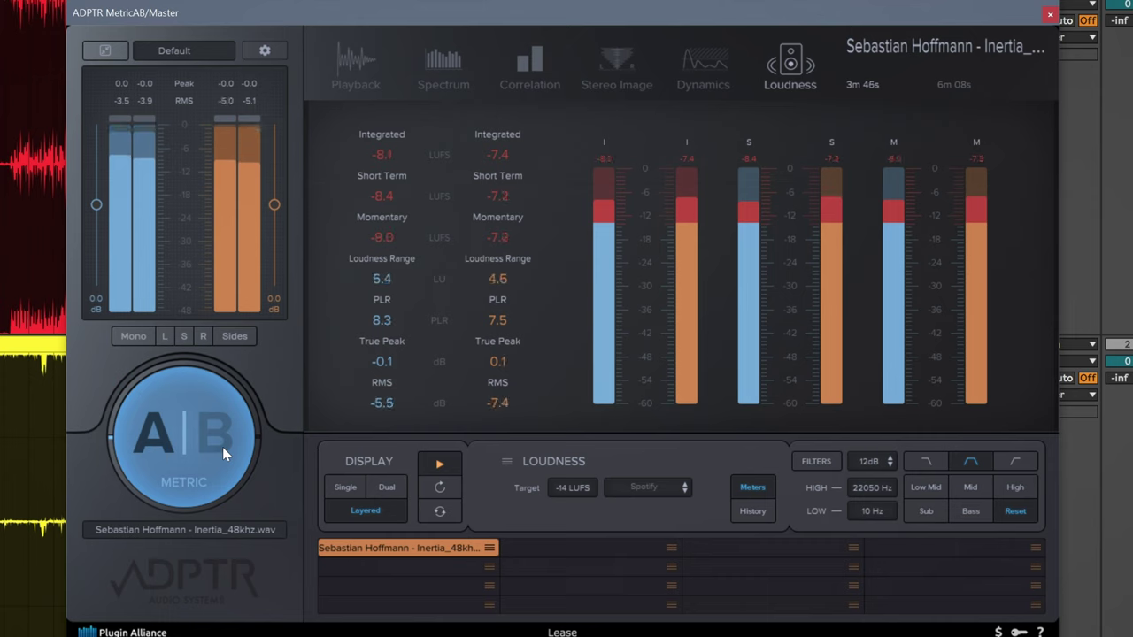